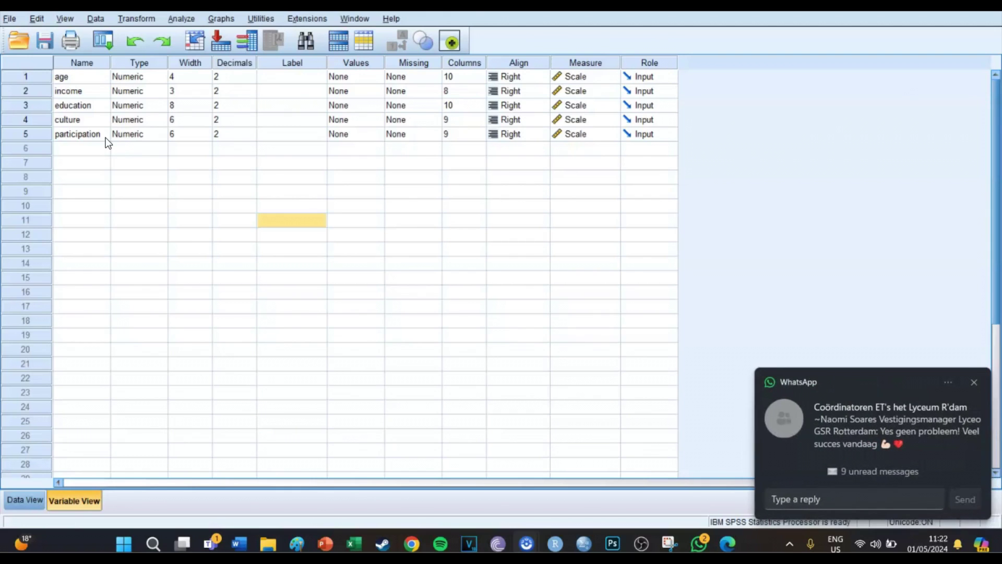
Generate syntax for two-tailed bivariate Pearson correlations of all five variables, including means and standard deviations and excluding cases pairwise.
left_click(180, 20)
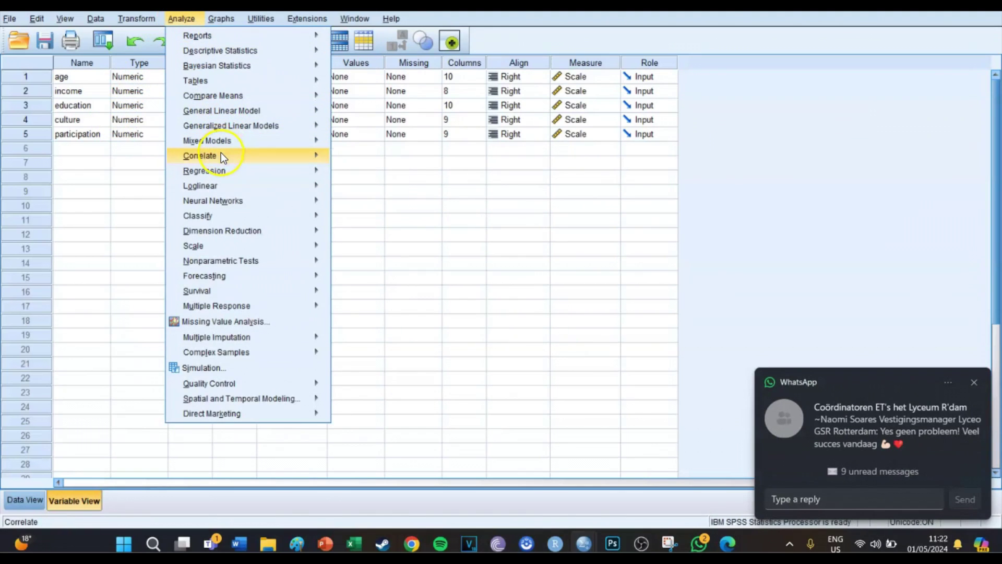
mouse_move(221, 152)
left_click(349, 159)
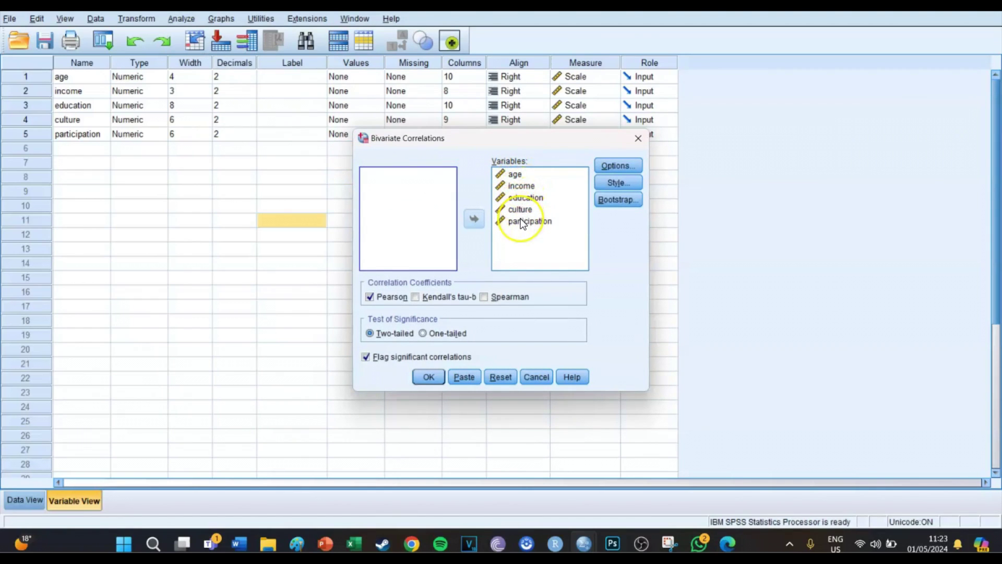
left_click(618, 166)
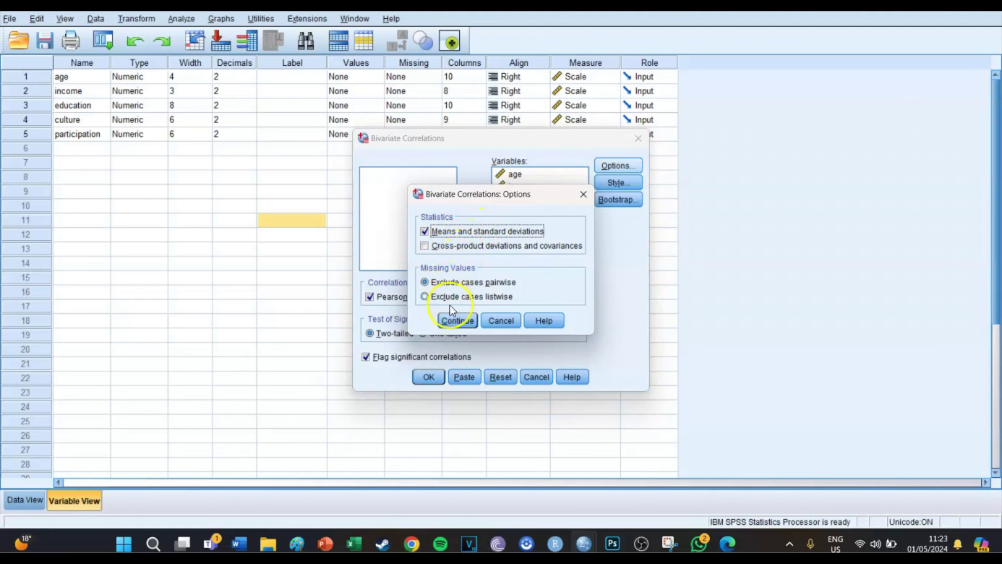
left_click(452, 319)
left_click(464, 376)
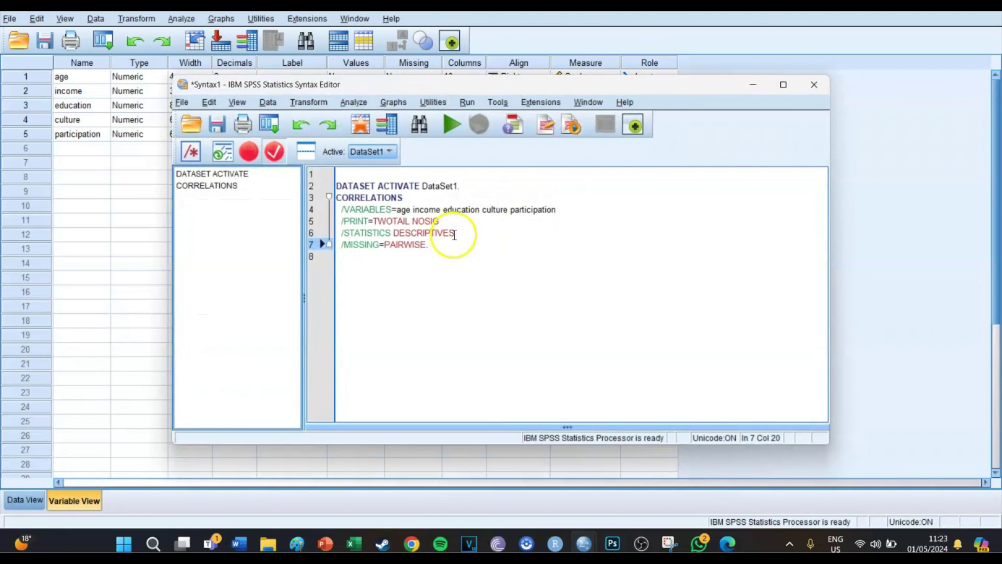
Separate the CORRELATIONS block from the DATASET ACTIVATE line with a blank line and run only that block.
left_click(467, 196)
left_click(475, 186)
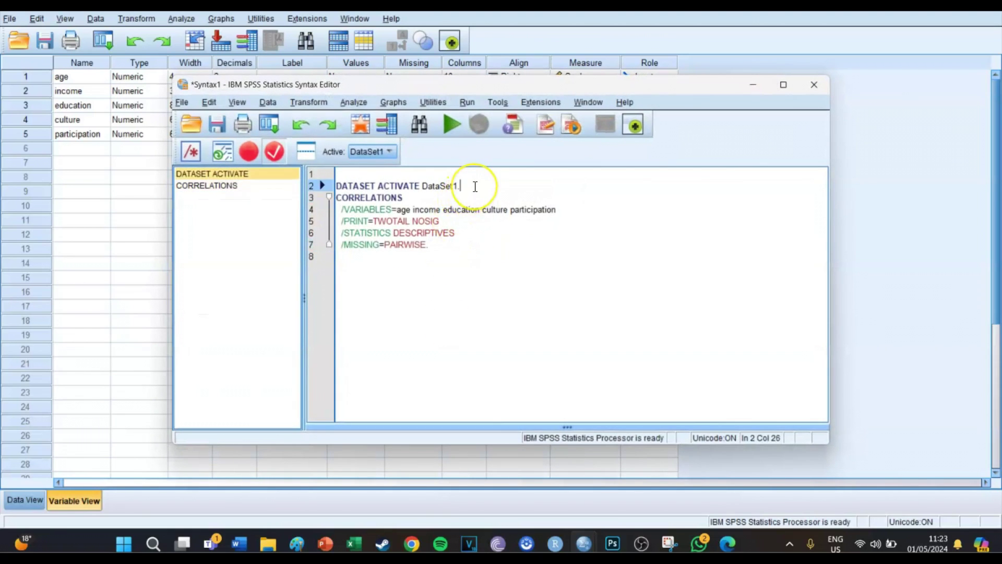
key("Return")
left_click_drag(434, 258, 320, 205)
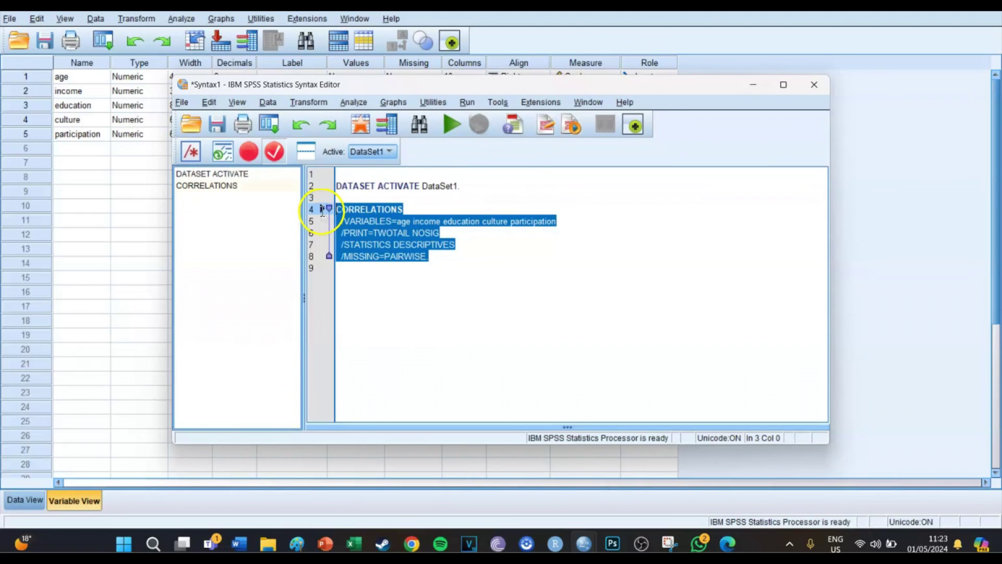
left_click(450, 126)
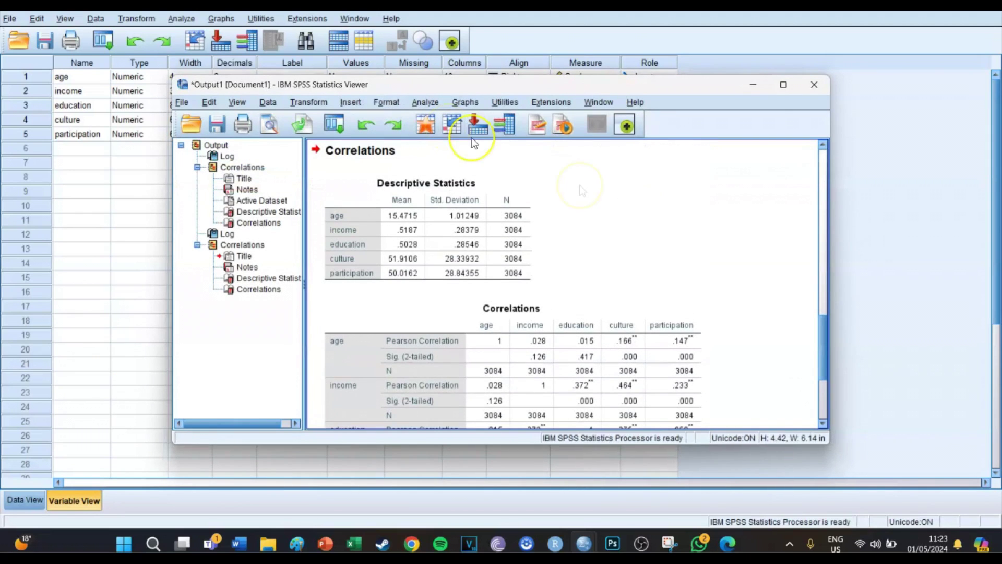
Examine the Descriptive Statistics and Correlations tables in the output.
scroll(713, 240, "down", 3)
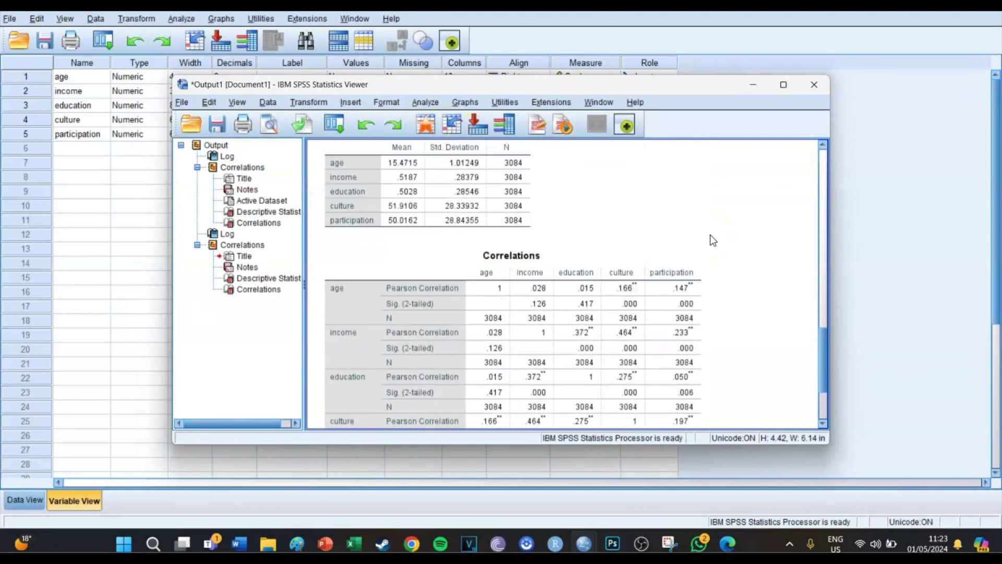
scroll(713, 240, "up", 3)
left_click(424, 225)
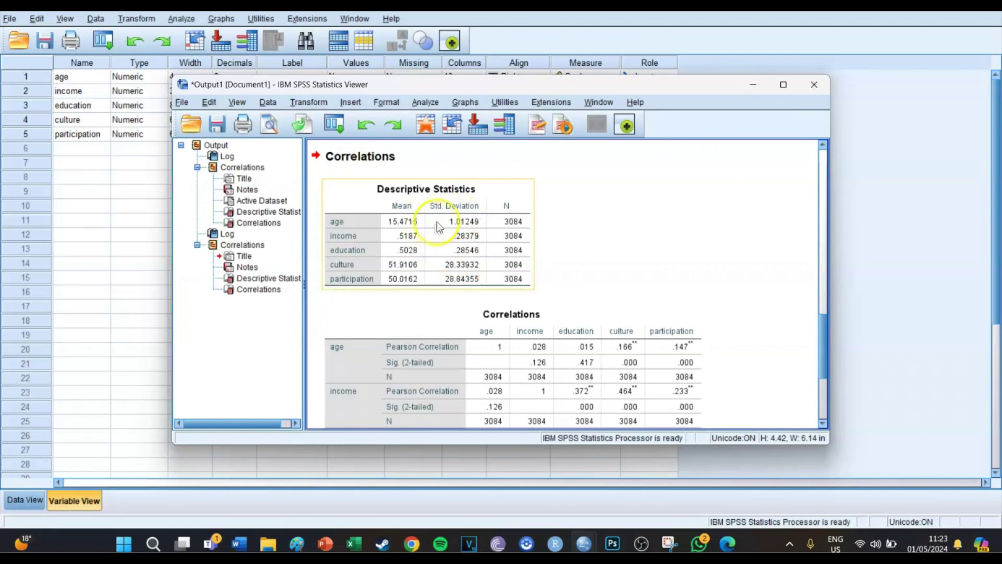
left_click(618, 220)
scroll(618, 221, "down", 3)
left_click(618, 224)
scroll(618, 221, "down", 2)
scroll(696, 215, "up", 2)
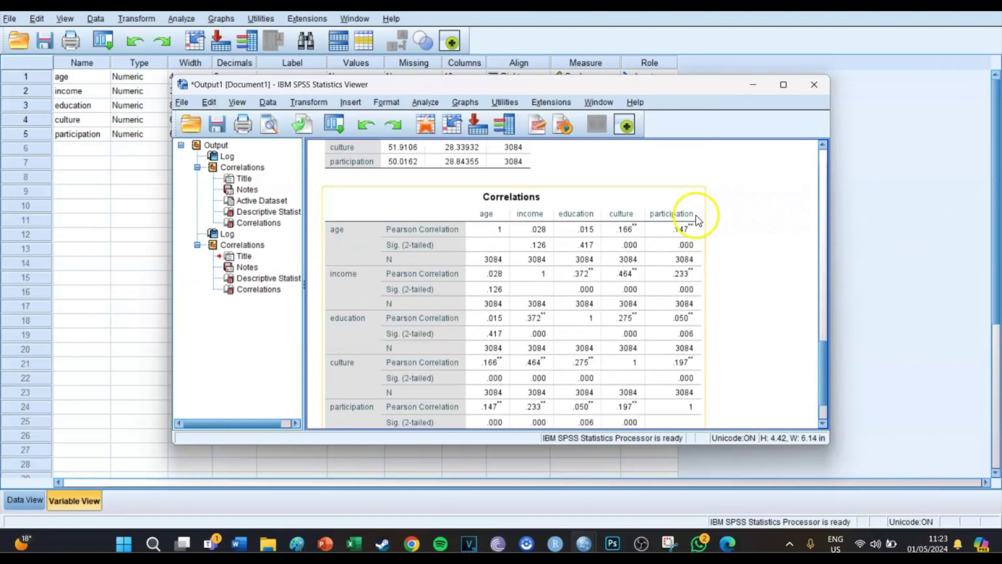
Copy the Correlations output table and paste it into a blank Word document, keeping the source formatting.
right_click(559, 282)
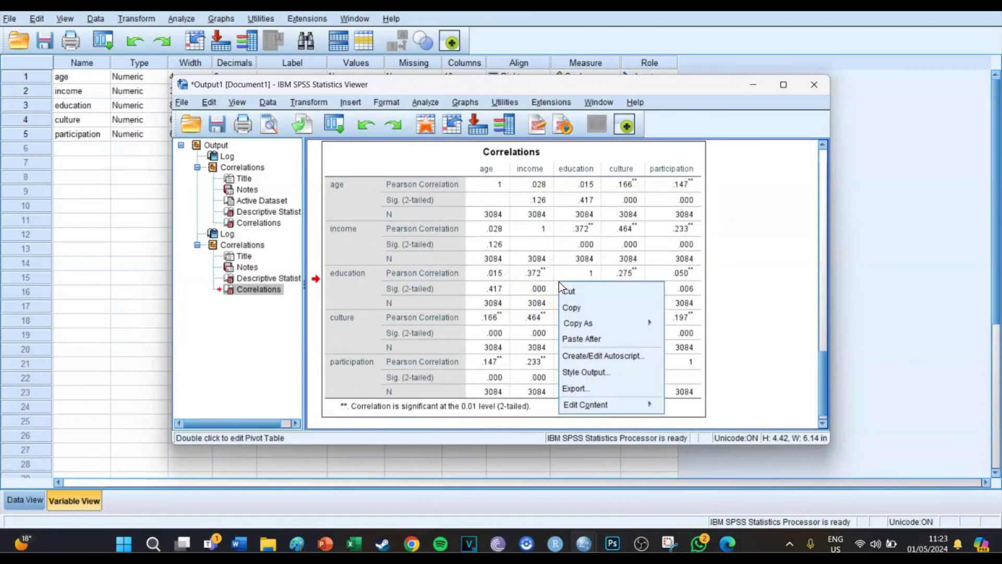
left_click(568, 305)
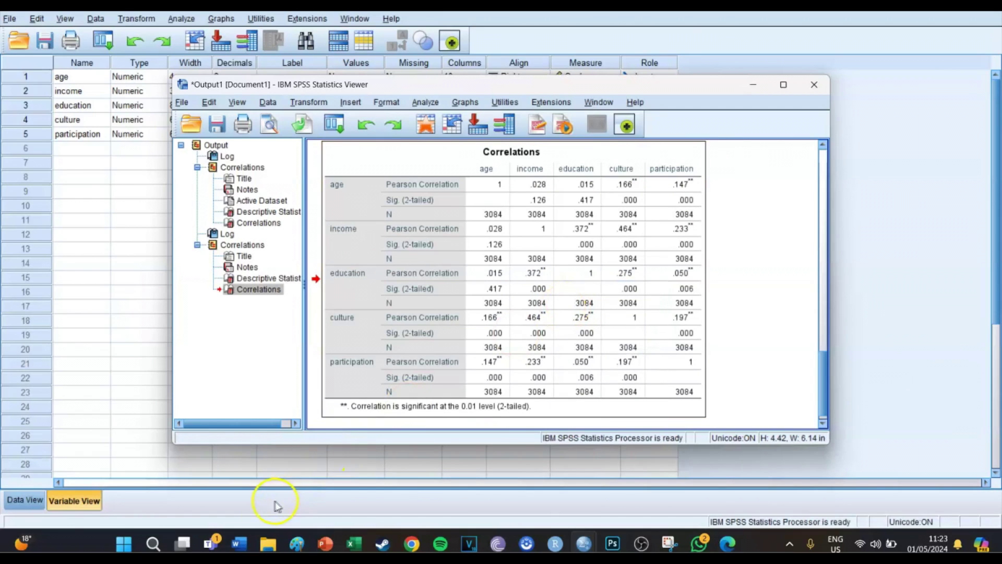
left_click(246, 537)
left_click(302, 475)
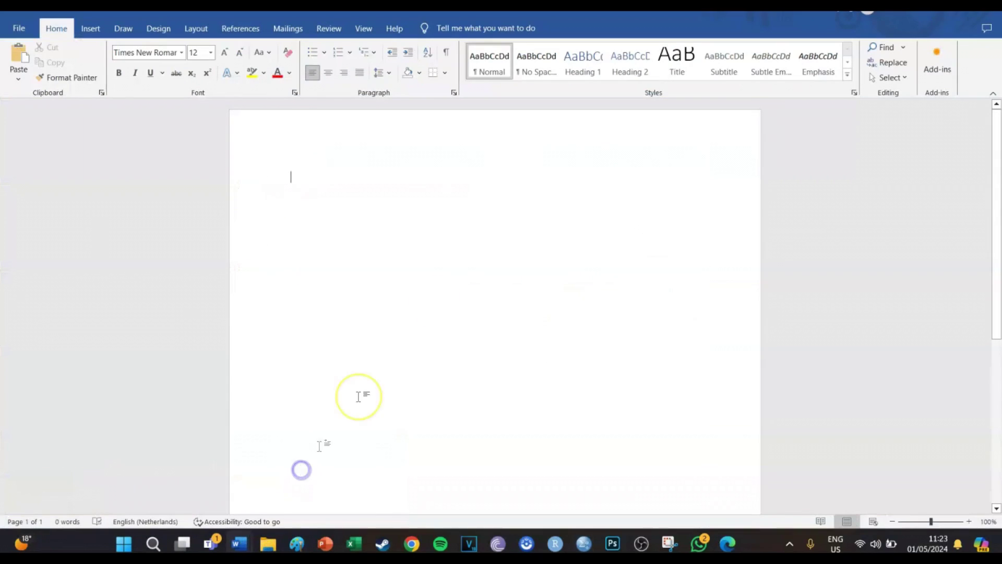
right_click(451, 238)
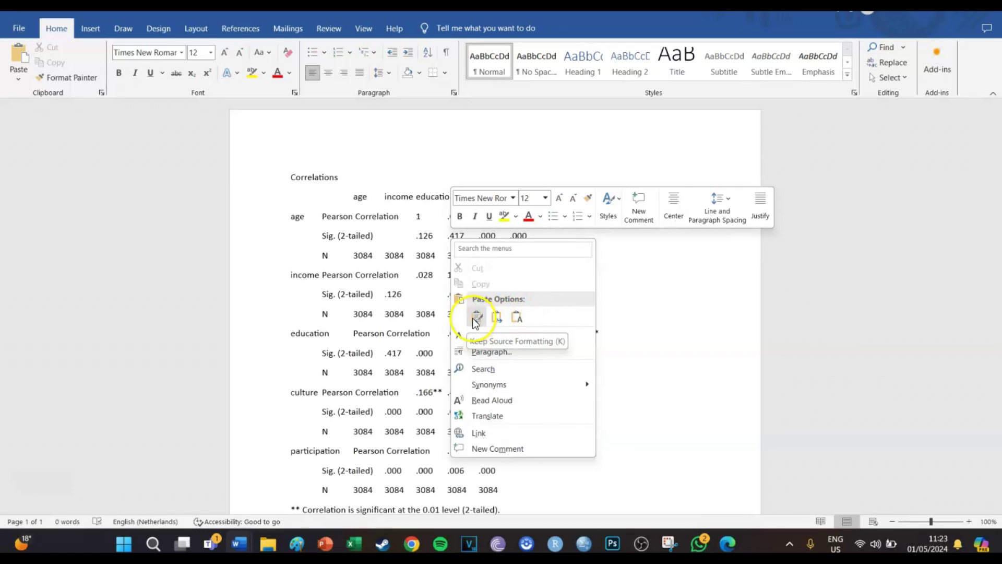
left_click(476, 317)
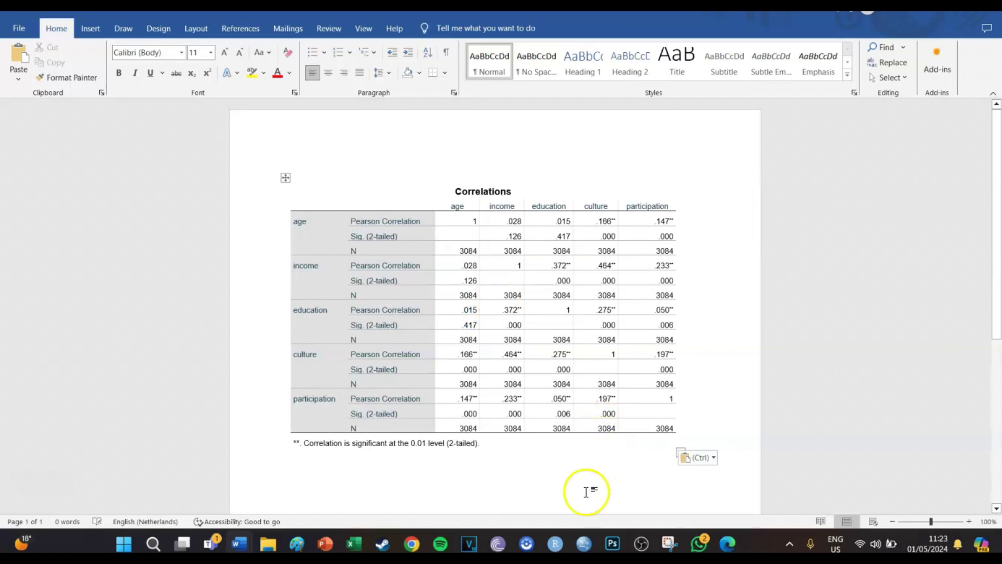
Below the pasted table, start a row count with the lines "Rows:" and "Title 1".
scroll(586, 486, "down", 3)
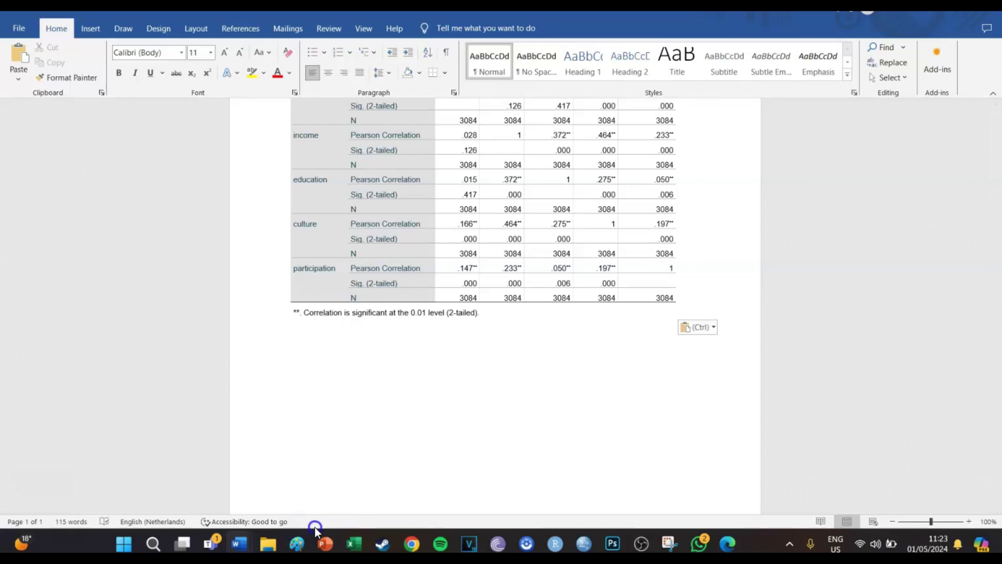
scroll(414, 393, "up", 2)
scroll(415, 393, "up", 1)
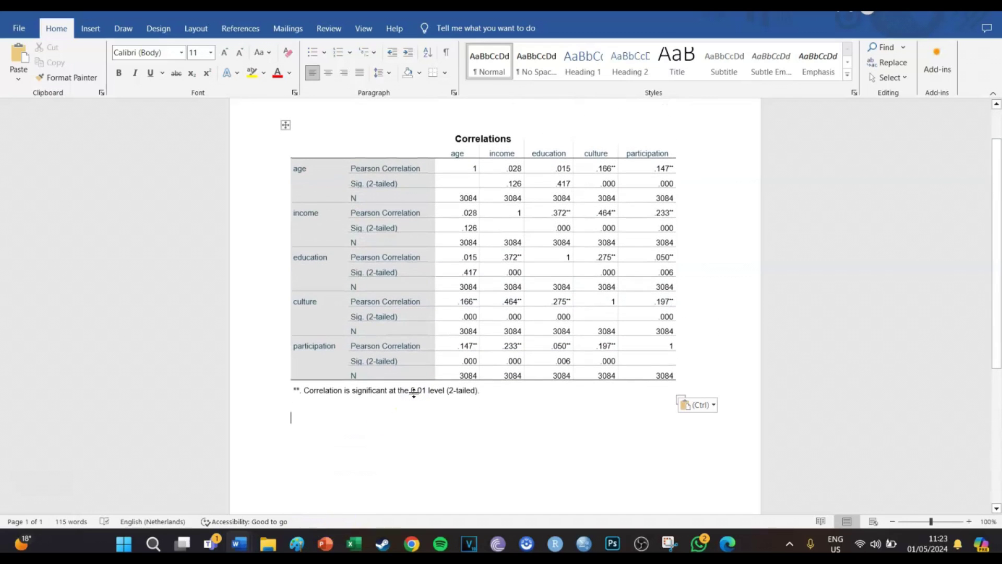
scroll(414, 393, "down", 1)
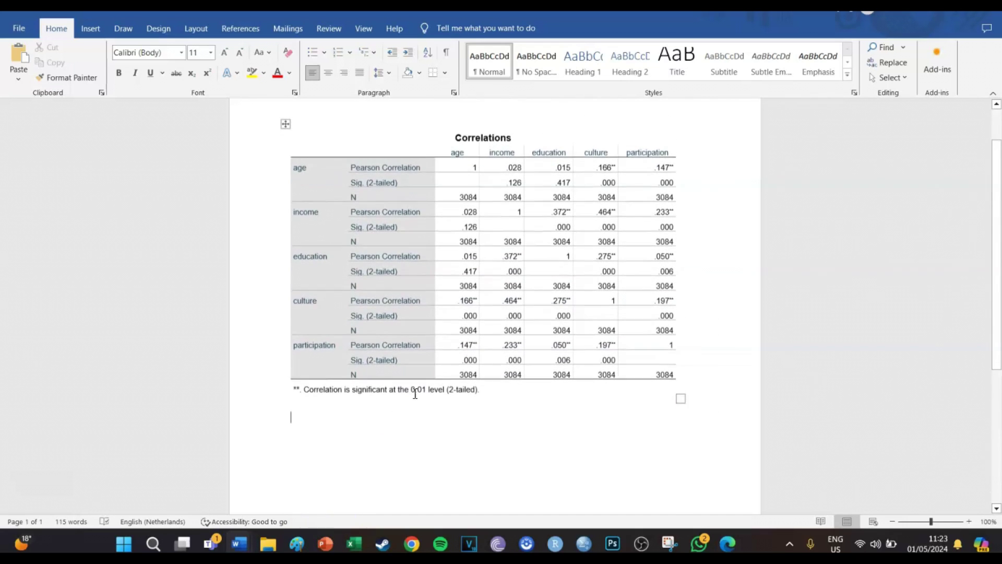
scroll(415, 393, "down", 1)
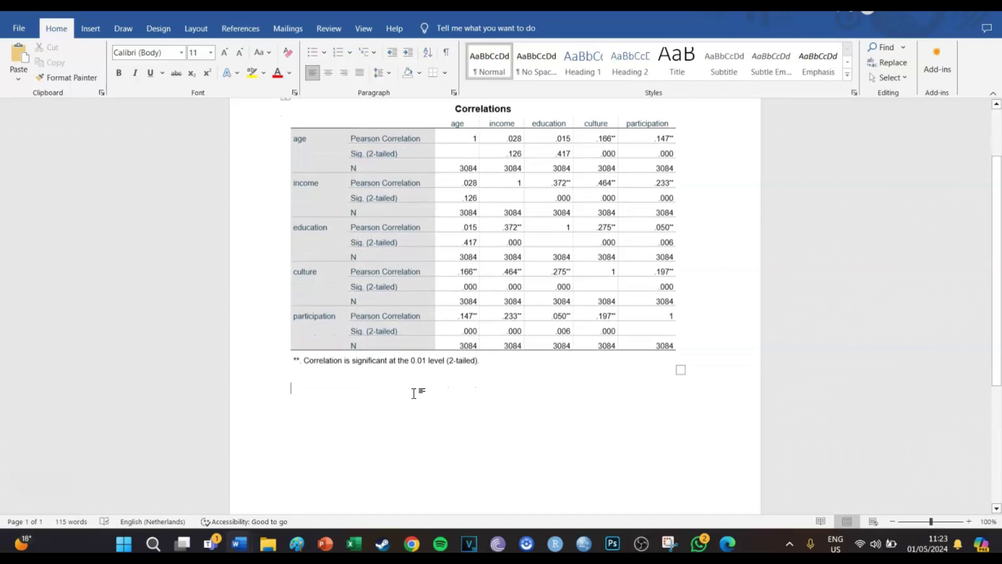
scroll(414, 393, "down", 1)
scroll(414, 393, "down", 1)
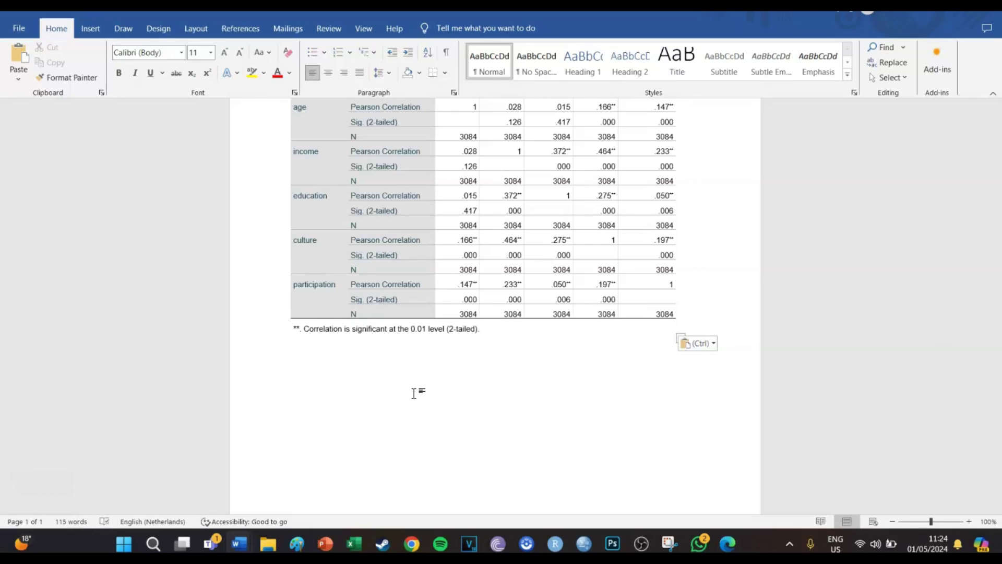
type("Rows:")
key("Return")
type("Title")
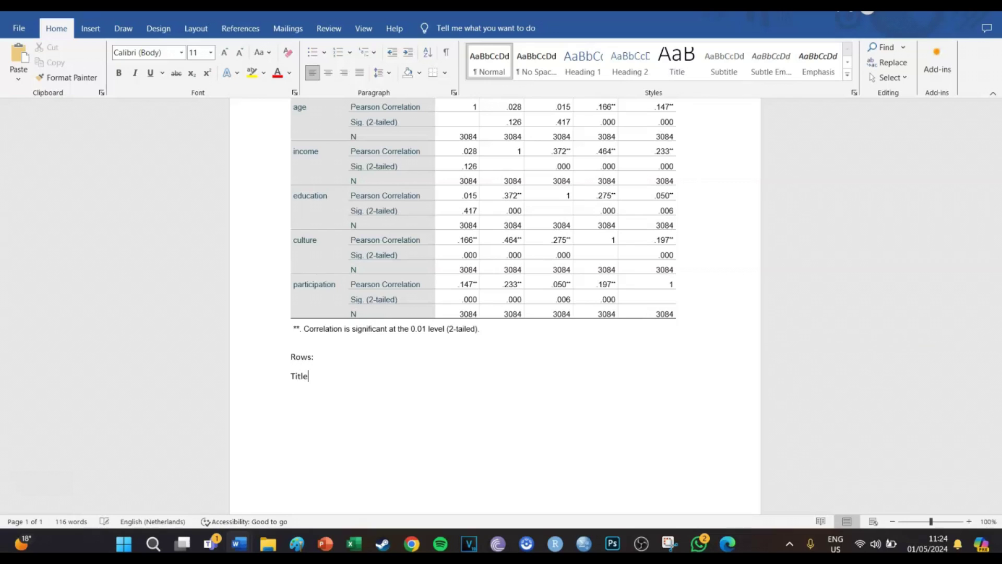
key("Return")
type("1")
Add the line "Variables names 1" to the row count and start a new line below it.
key("Return")
type("variables 1")
key("Return")
left_click(330, 398)
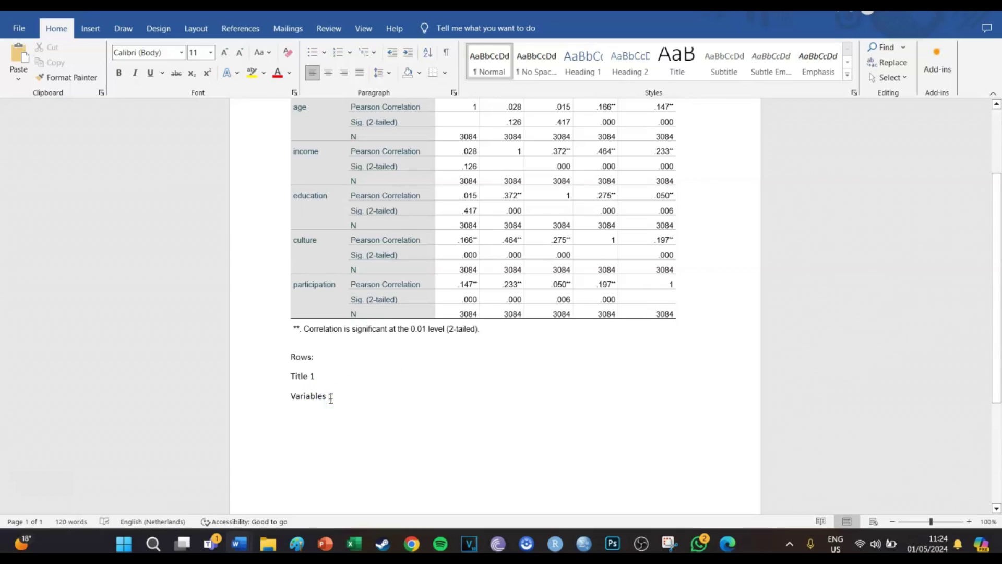
type("names")
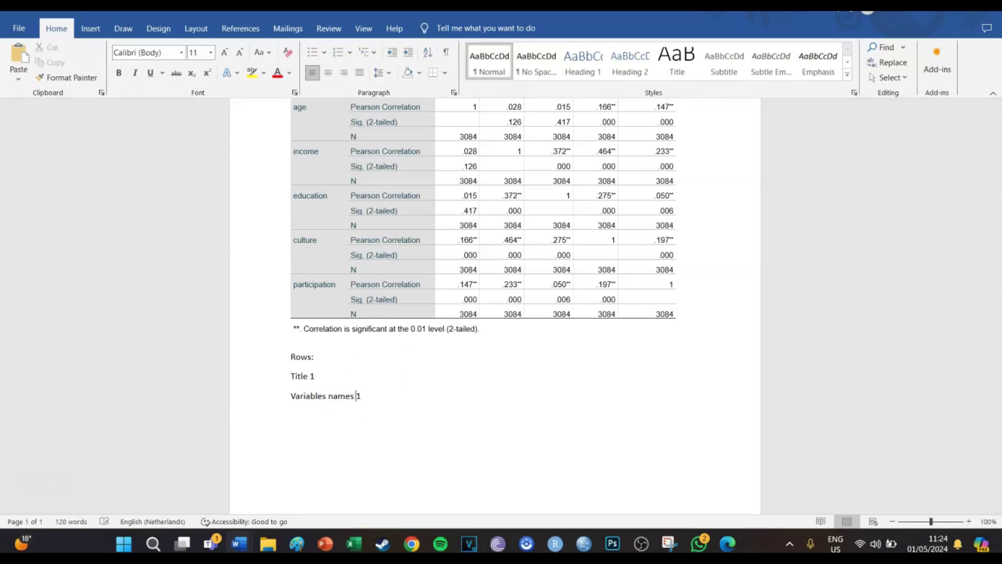
left_click(397, 416)
key("Return")
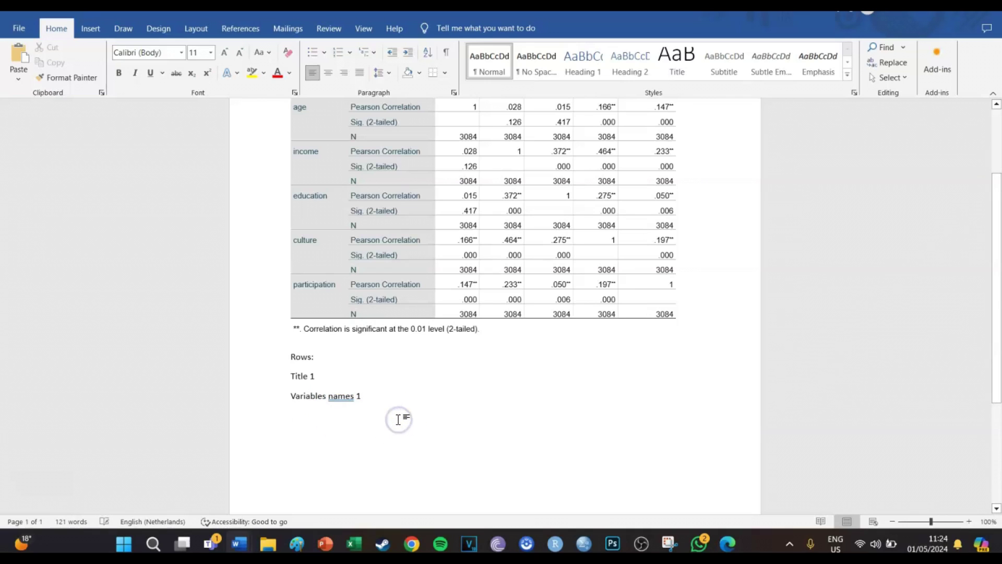
Complete the row count with the lines "Variables 5", "Note 1" and "Total rows: 8".
type("Variables ")
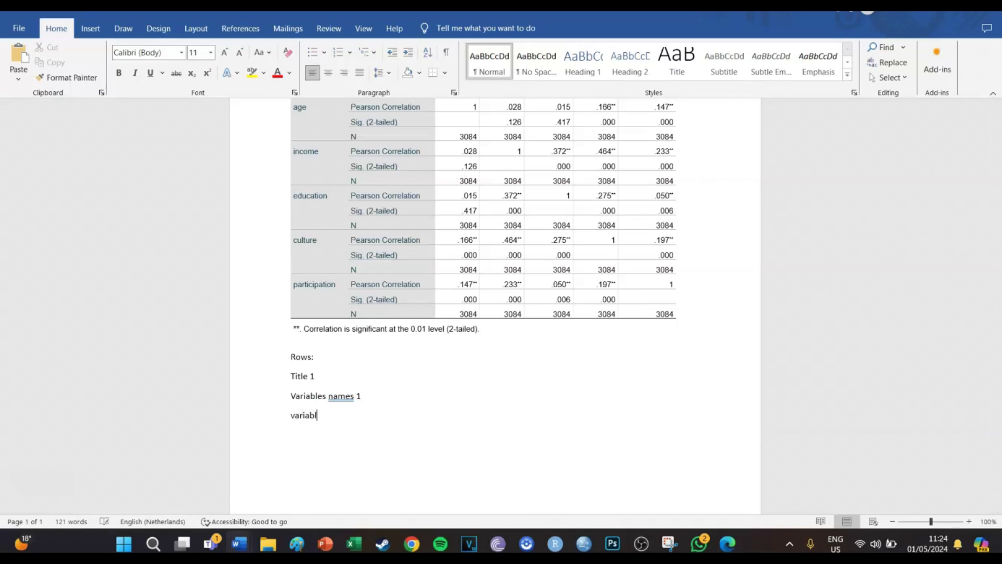
type("5")
key("Return")
type("Note ")
type("1 ")
type("Total ")
type("rows: 8")
Start a column count under the row total with the lines "Columns", "Variable names 1" and "Means1".
key("Return")
type("Columns ")
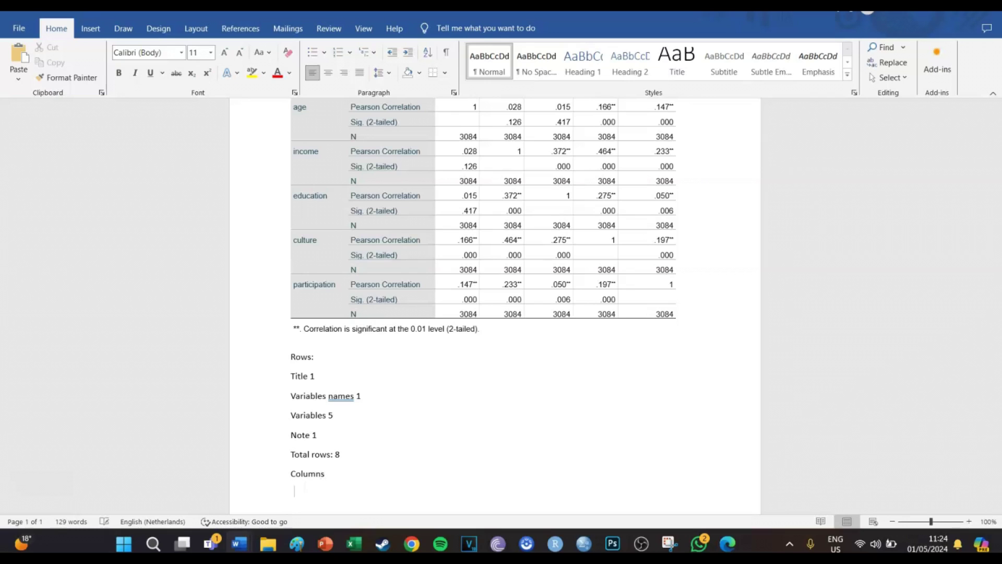
type("Variable names 1")
key("Return")
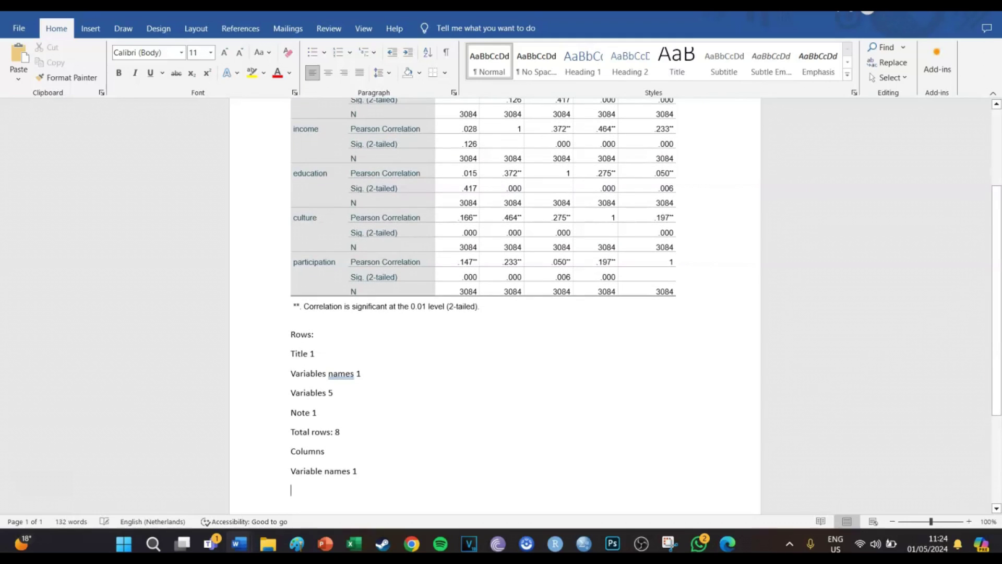
type("me")
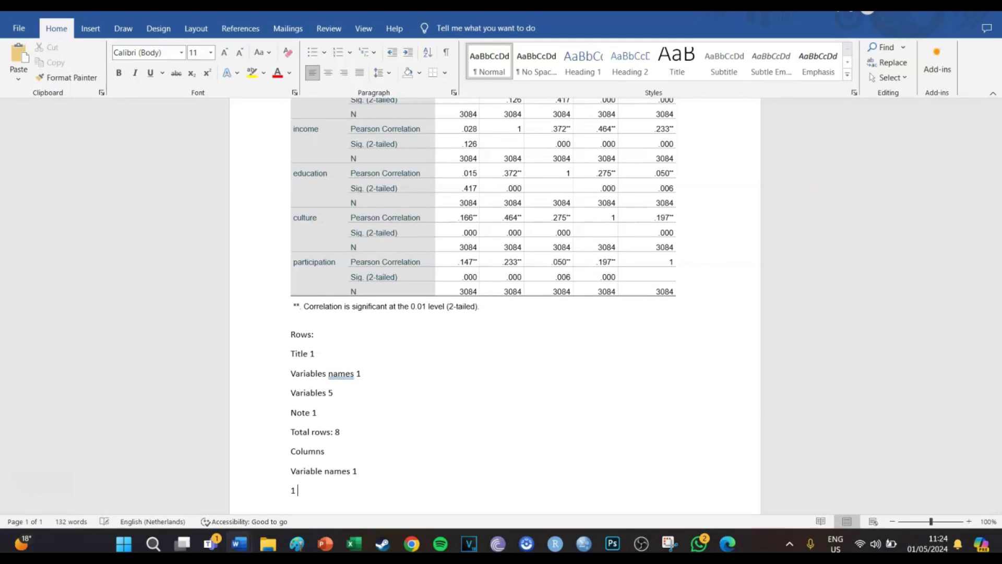
type("ans")
key("Return")
key("BackSpace")
type("1")
key("Return")
Complete the column count with the lines "Standard deviations 1", "Variables 5" and "Total columns: 8".
type("Standard deviations")
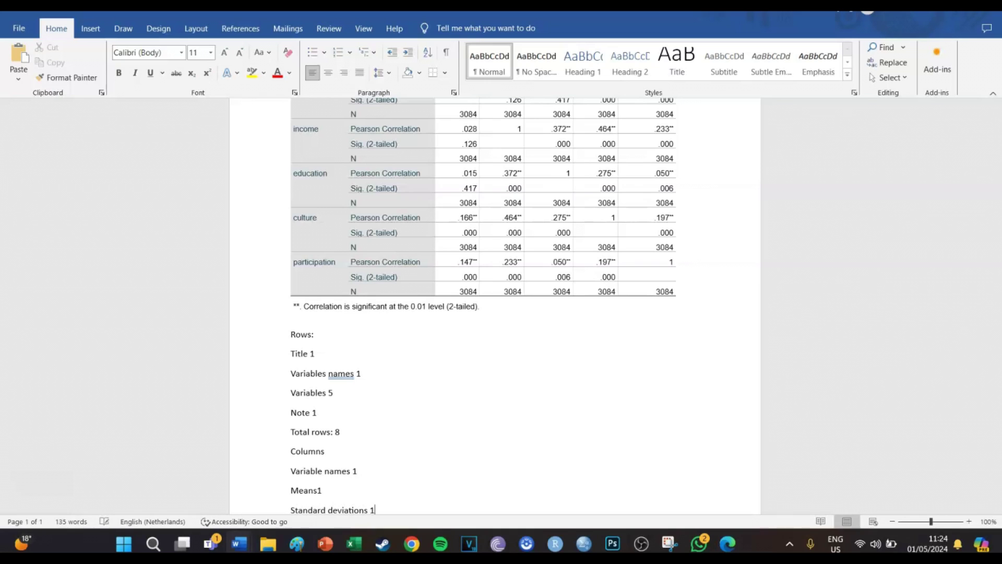
type(" 1")
key("Return")
scroll(494, 303, "down", 2)
type("V")
key("BackSpace")
type("variables 5")
key("Return")
type("Total ")
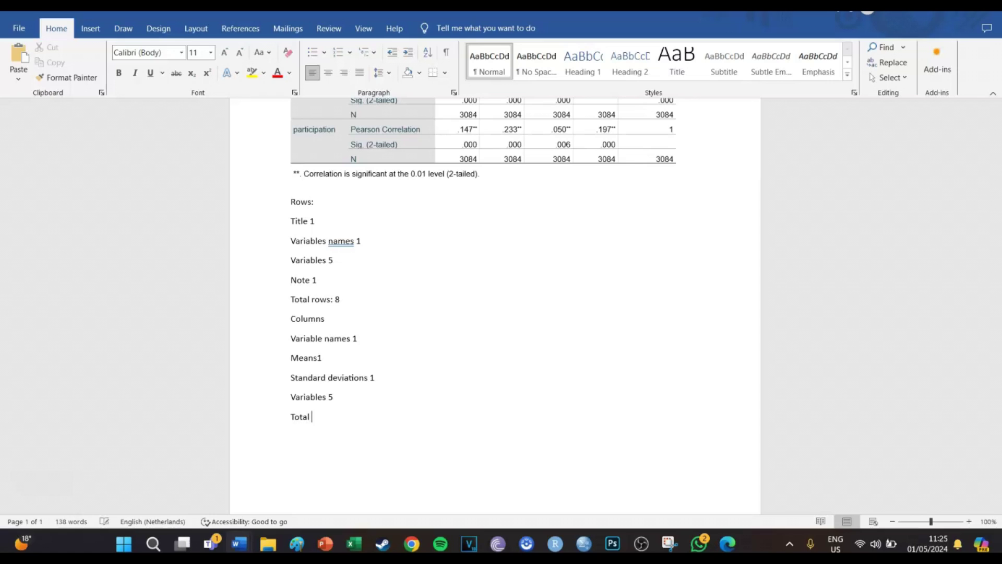
type("columns: 8")
Insert a blank line between "Total rows: 8" and the "Columns" heading.
left_click(352, 307)
key("Return")
scroll(423, 400, "down", 1)
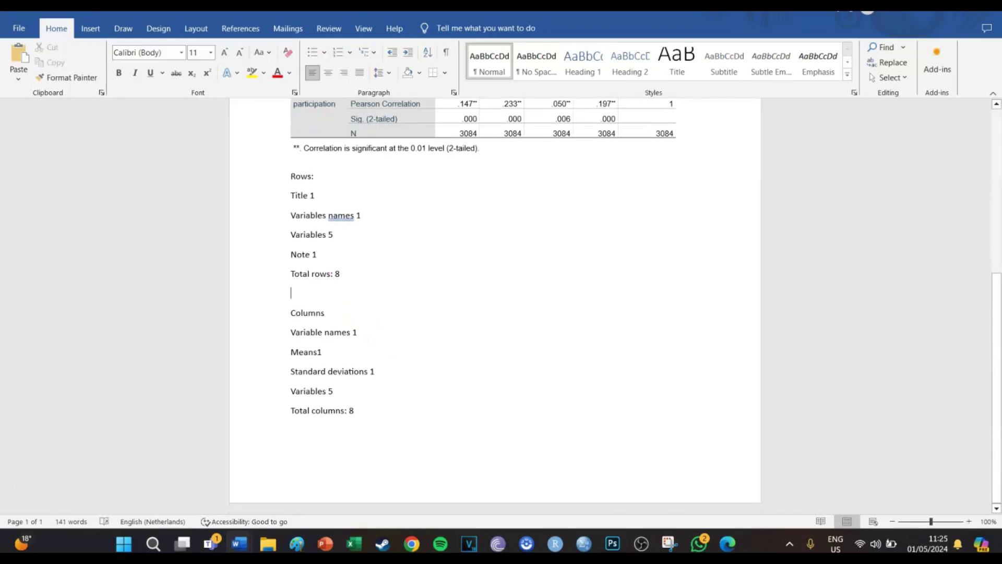
Insert a table of 8 columns and 8 rows on the second page and enter "Correlation table" in its first cell.
left_click(403, 418)
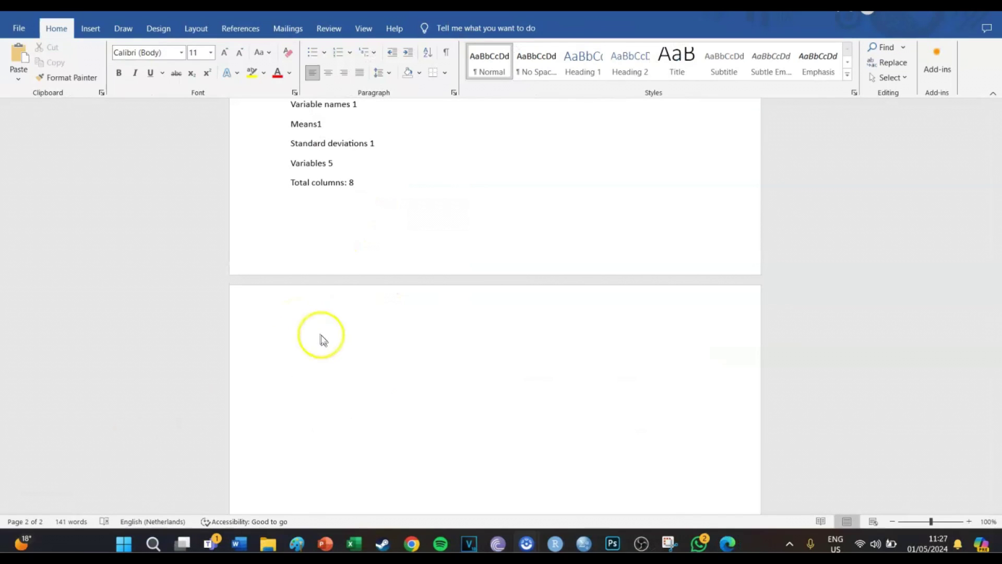
left_click(98, 32)
left_click(101, 67)
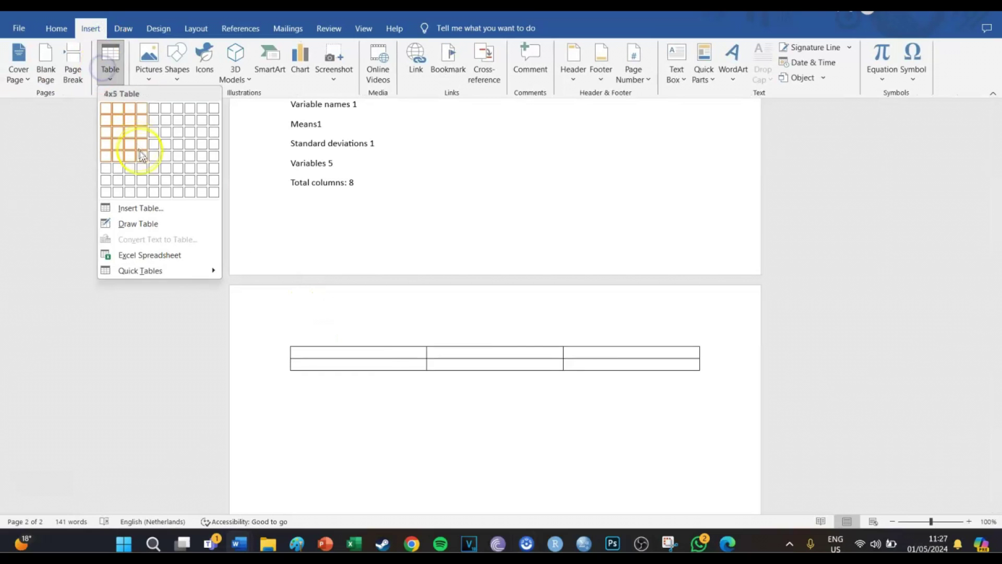
left_click(187, 192)
type("correl")
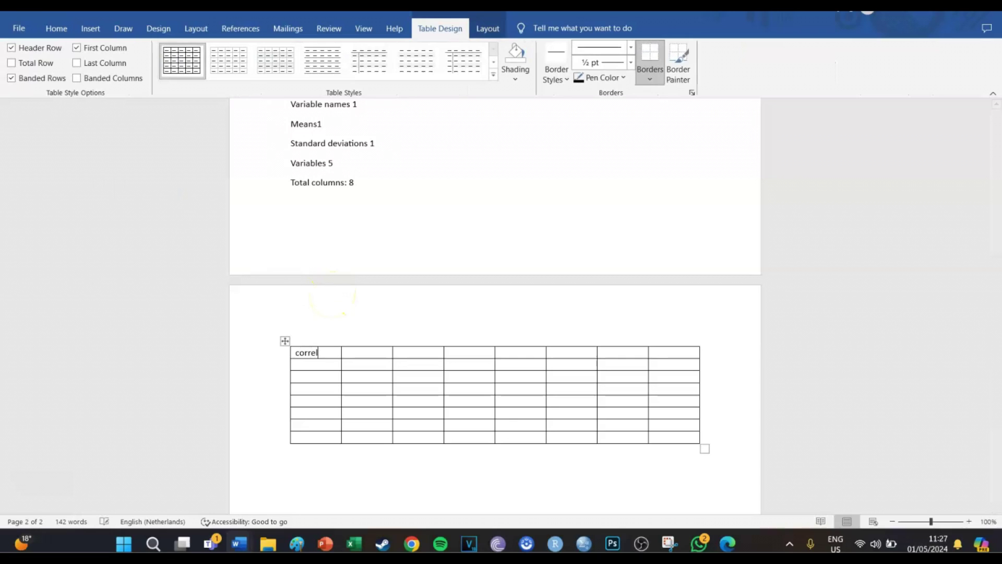
type("ation table")
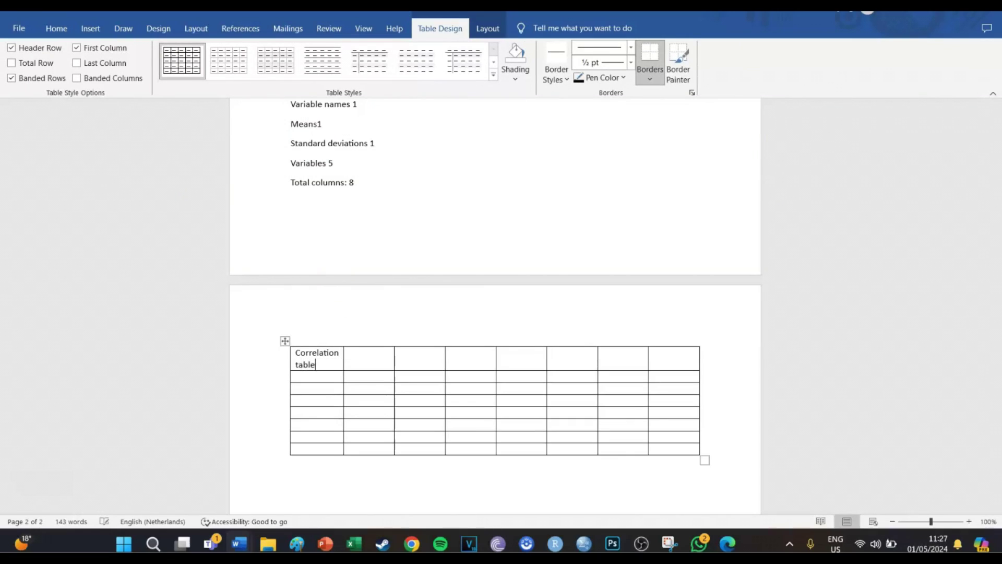
Enter "Variable names" in the first cell of the table's second row.
left_click(323, 375)
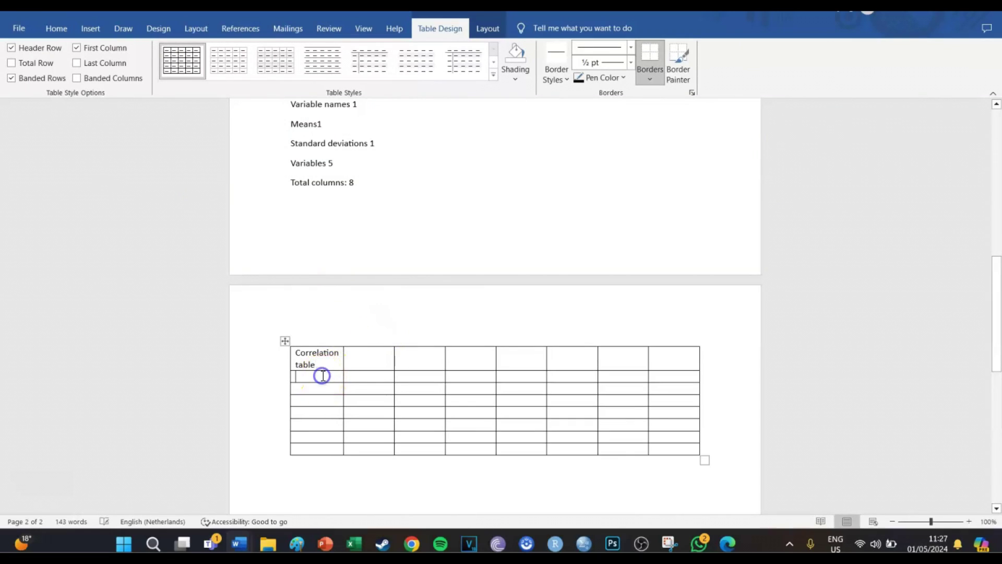
type("var")
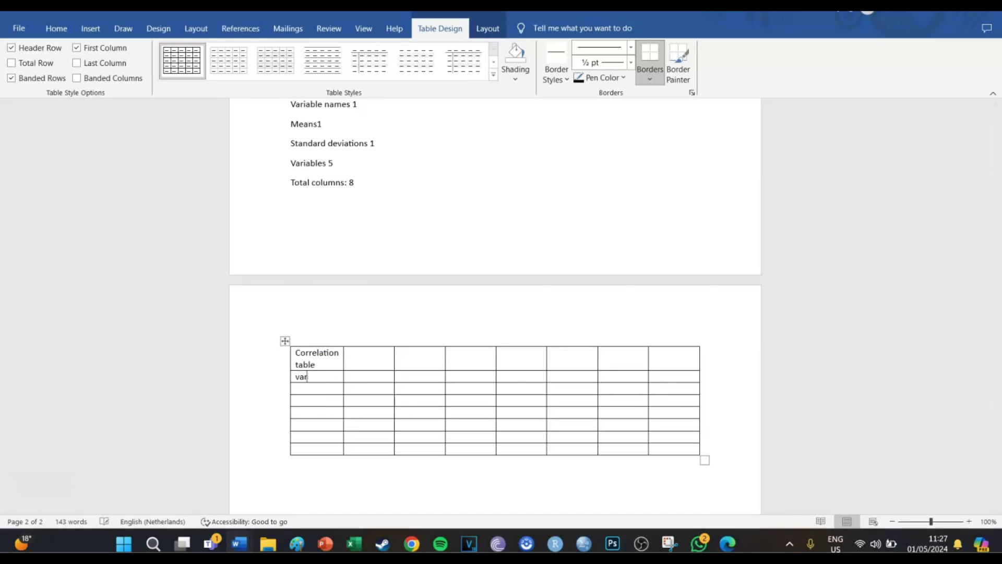
type("iable names")
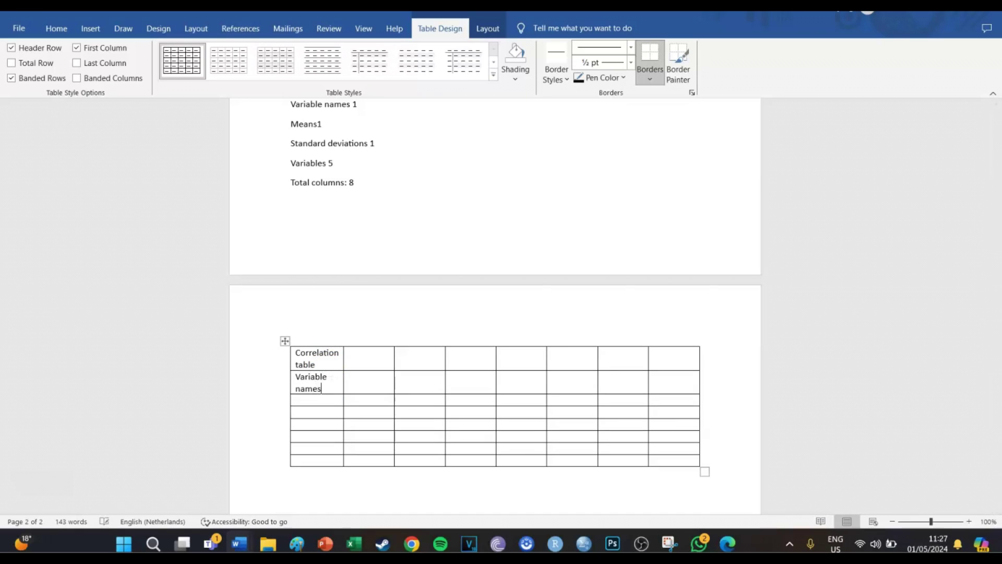
Enter "1." in the third row's first cell and stop the automatic creation of numbered lists.
left_click(320, 400)
scroll(321, 400, "down", 2)
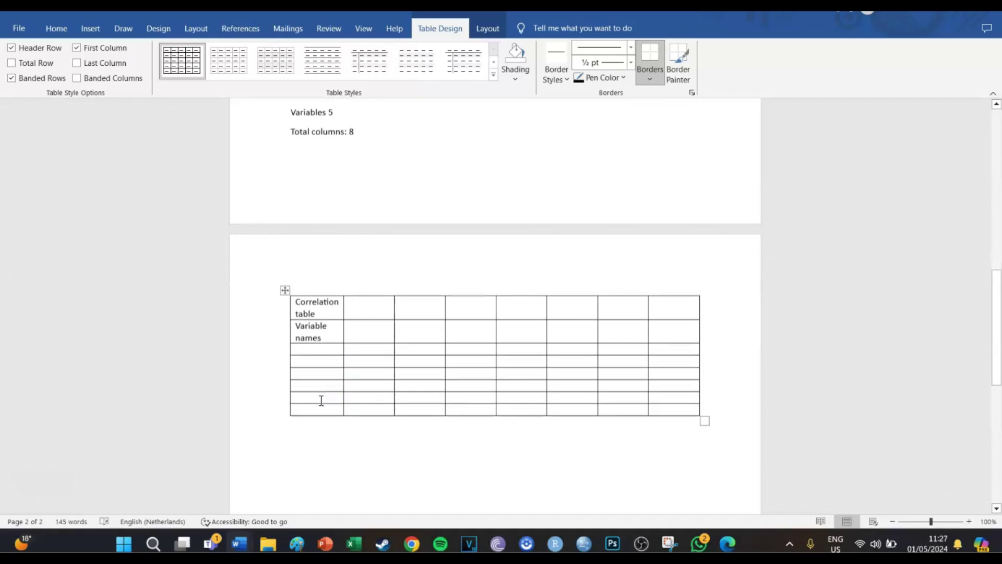
type("1.")
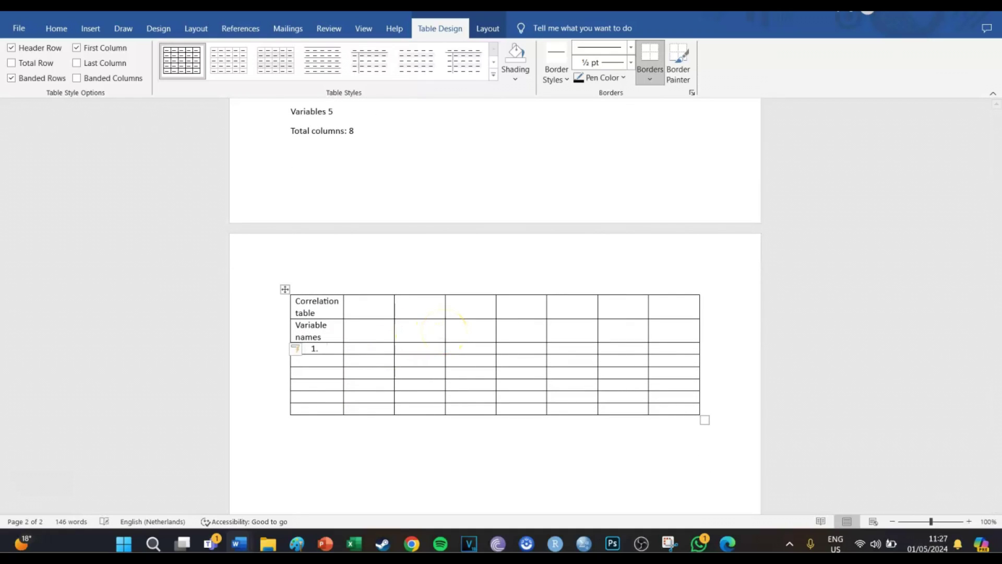
left_click(299, 351)
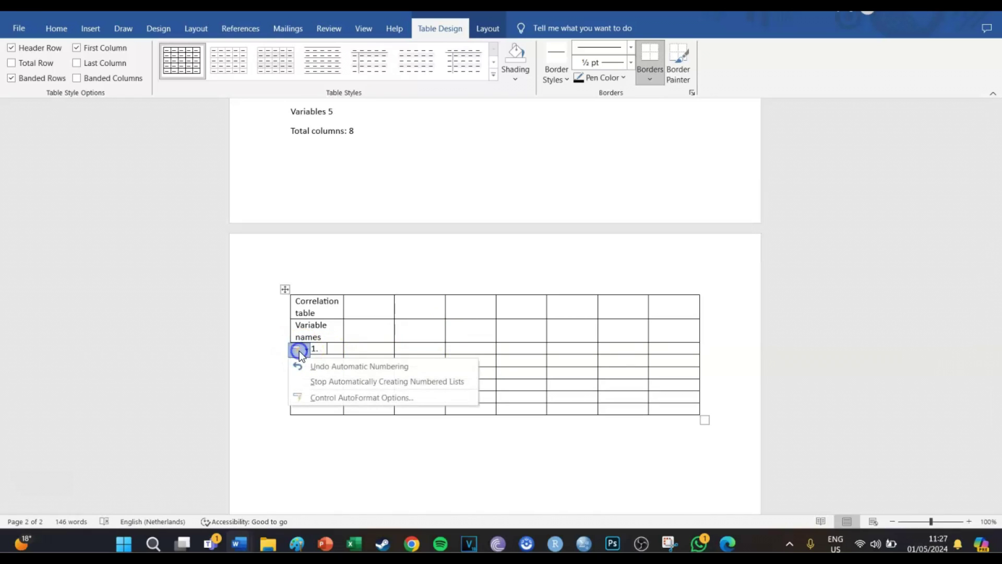
left_click(321, 382)
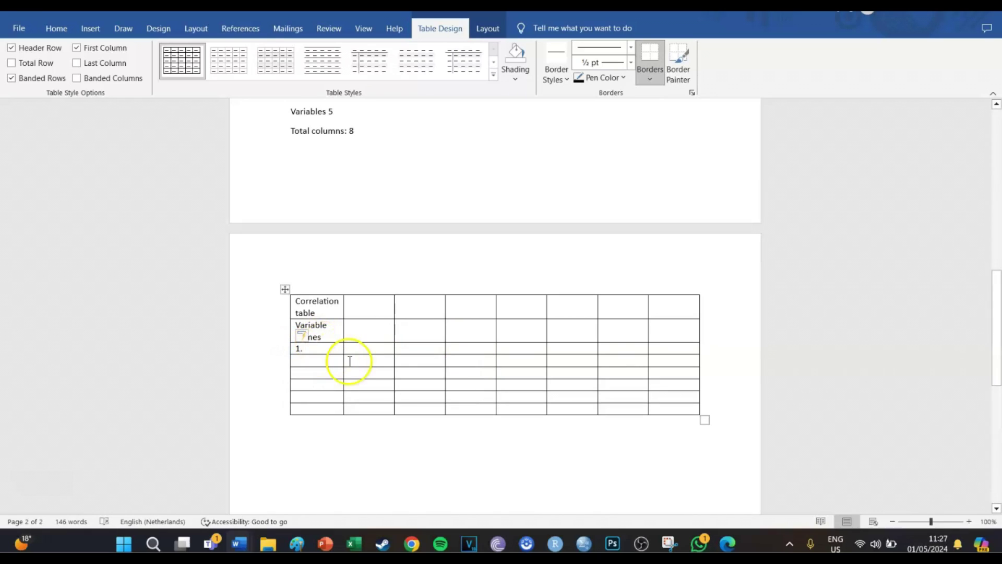
Complete the first variable label as "1. age" and enter "2. income" in the row below.
type("age")
key("Return")
key("BackSpace")
type("2. income")
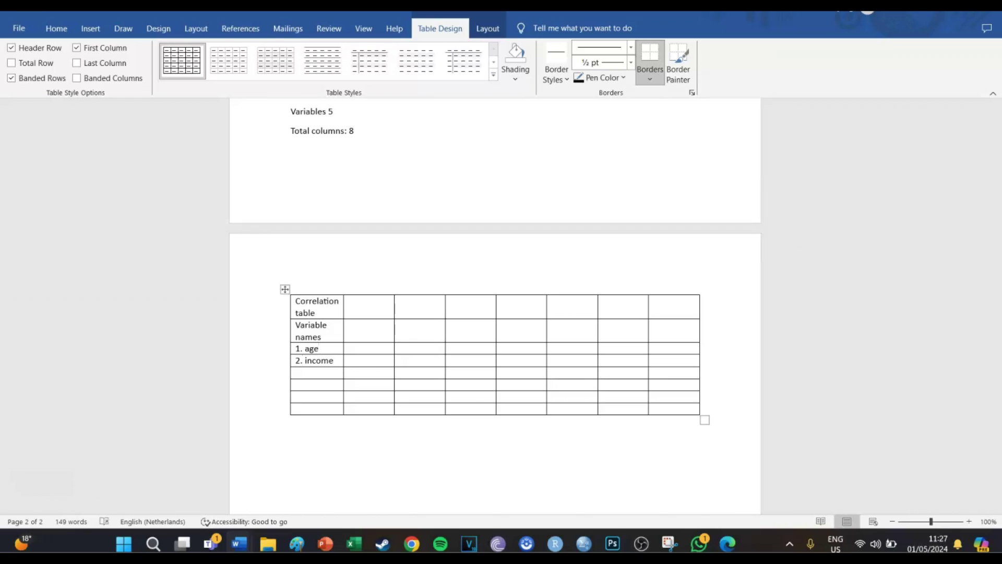
Following the variable order of the Correlations output, label the next three rows "3. education", "4. culture" and "5. participation".
scroll(494, 307, "up", 15)
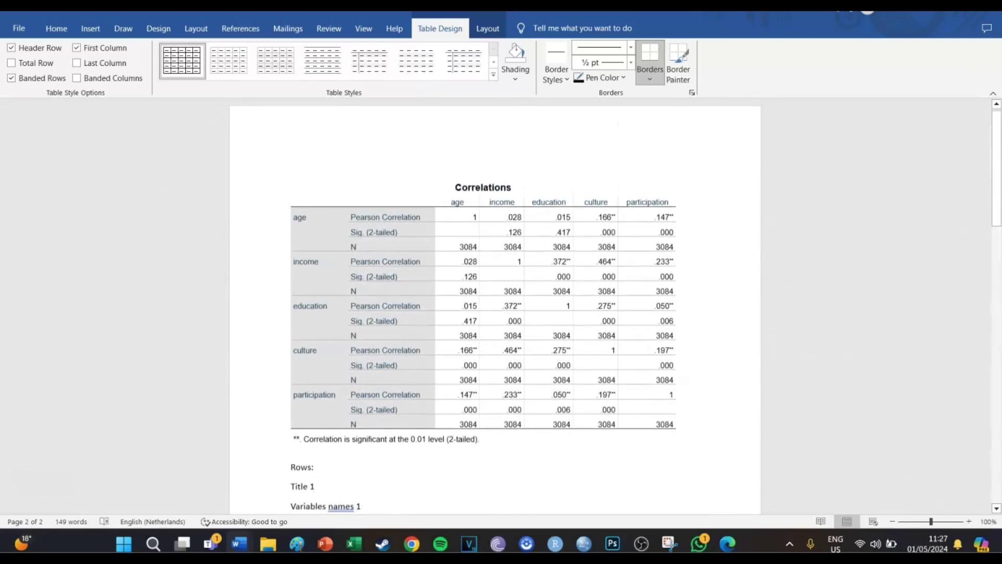
scroll(288, 360, "down", 15)
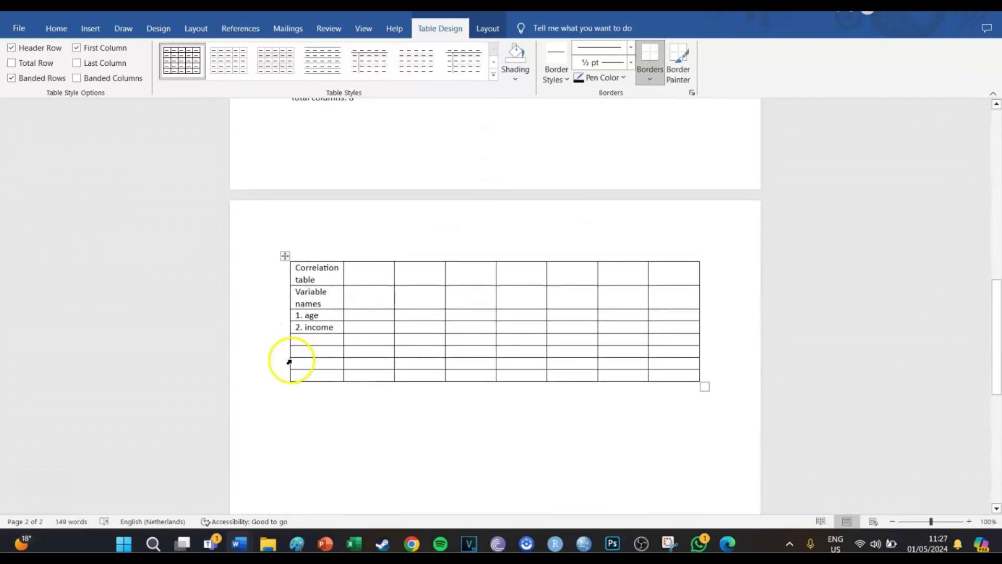
left_click(315, 340)
type("3. ")
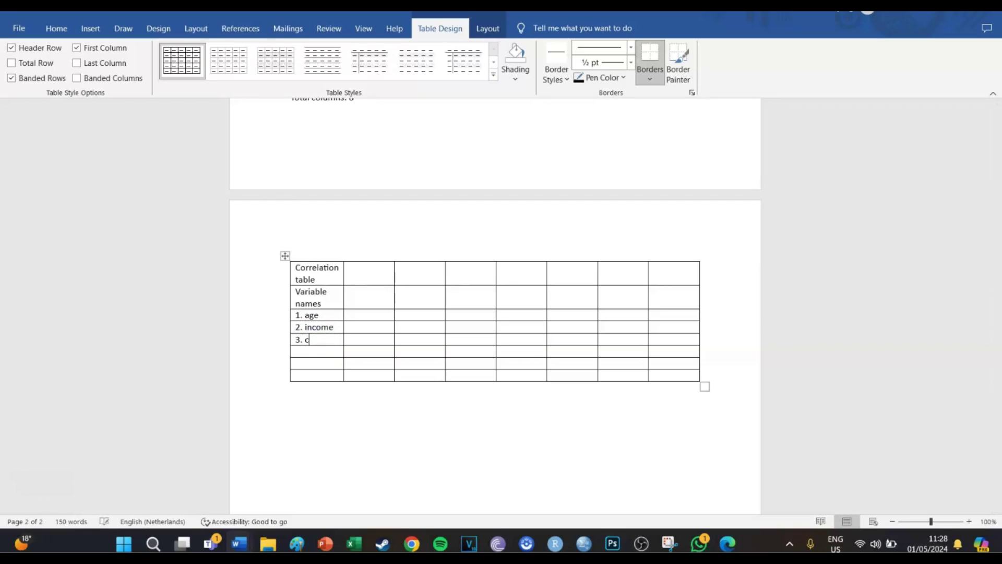
type("education")
left_click(327, 364)
type("4.")
type(" in")
type("lture")
left_click(312, 376)
type("5. ")
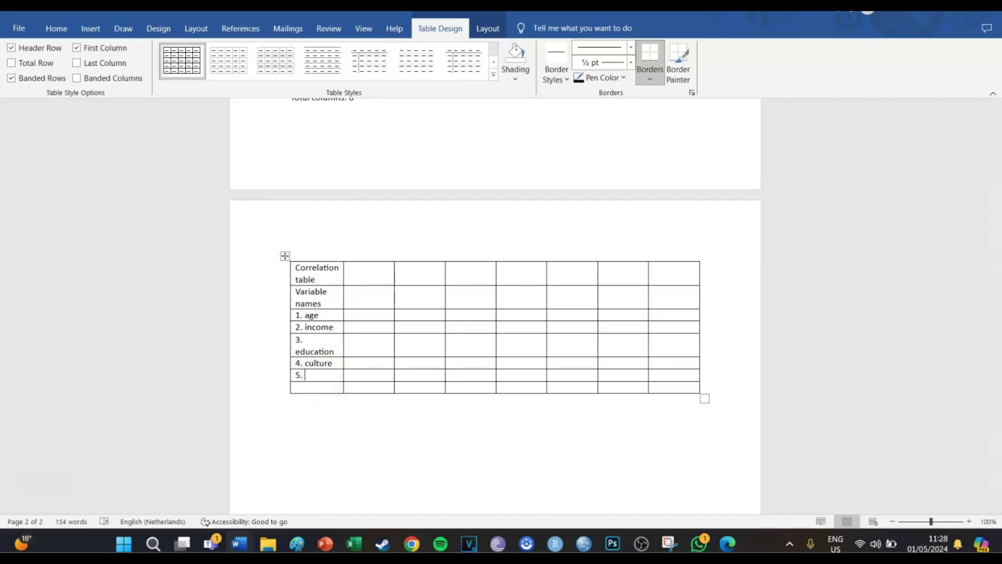
type("participation")
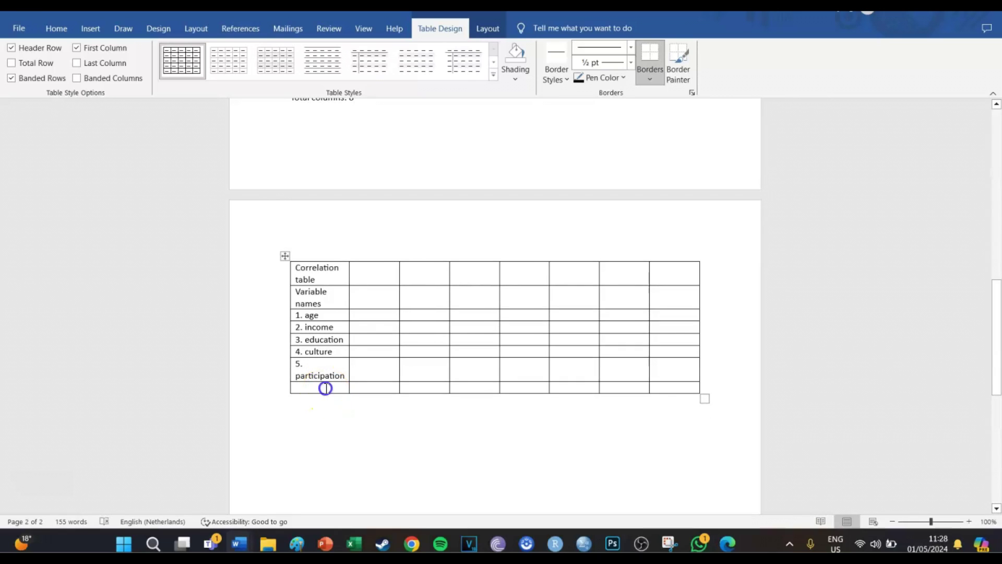
Enter "Note: *p < .05, ** p < .01" in the first cell of the table's last row.
type("note")
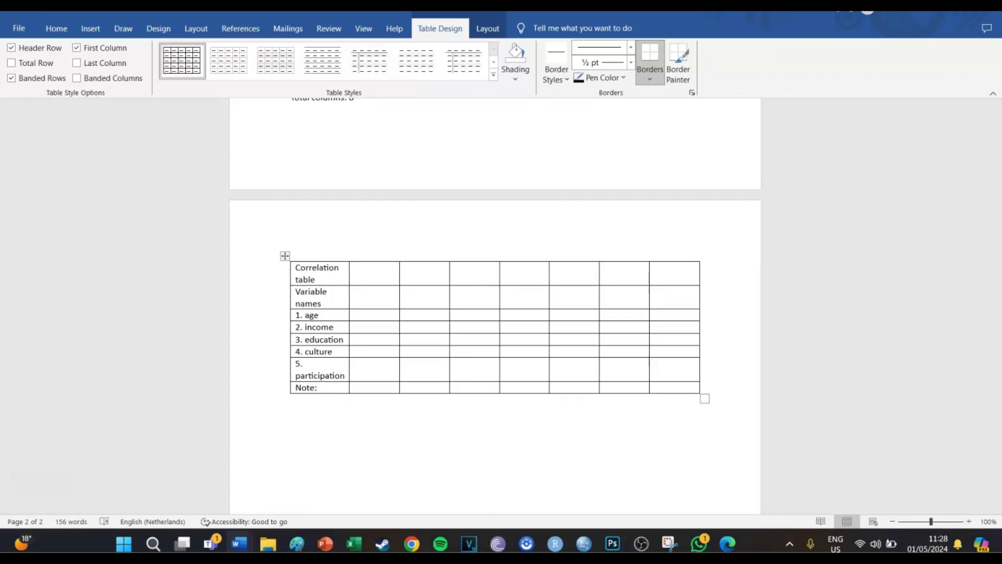
type(": *p < .05")
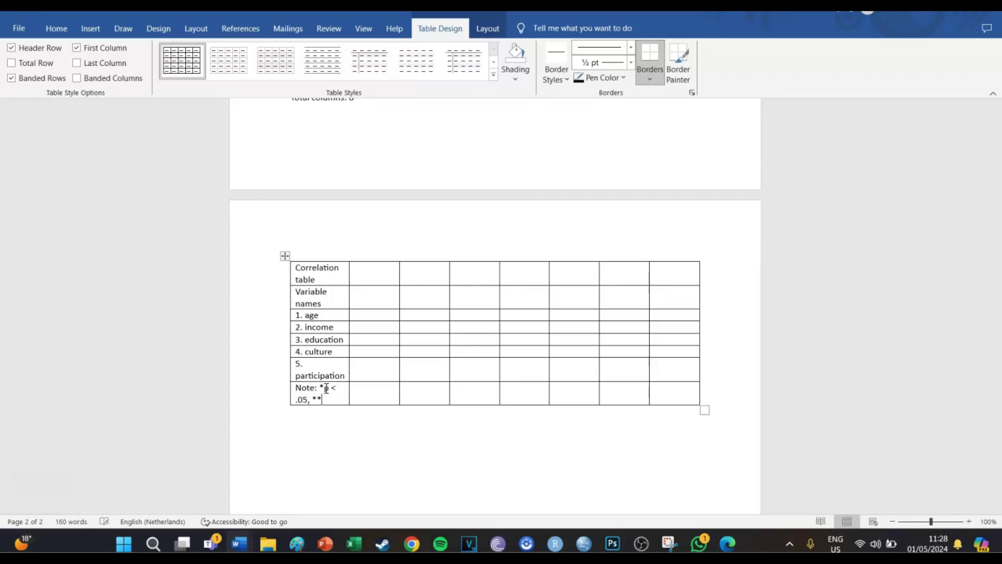
type(", ** p < .01")
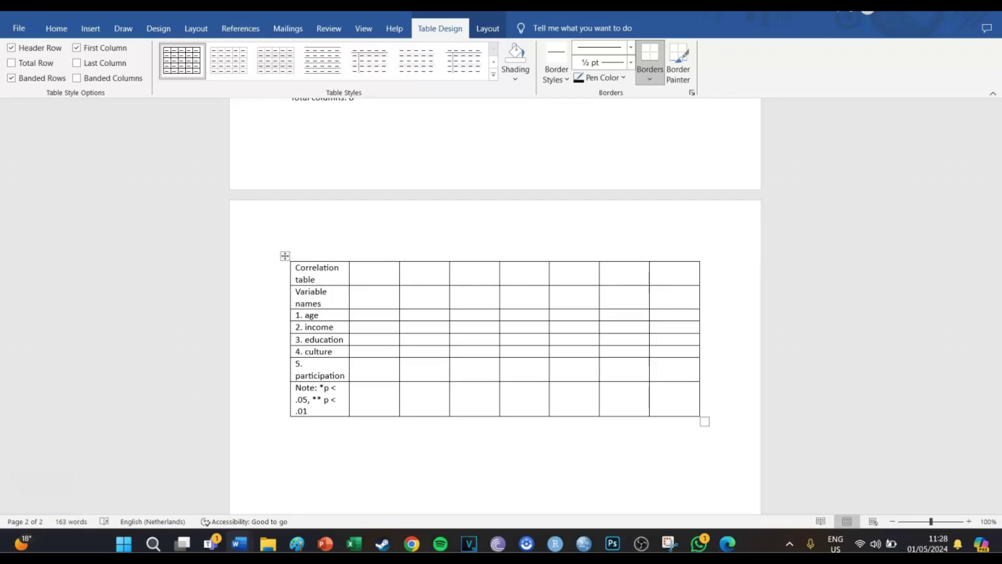
Italicize the significance thresholds after "Note:" in the last row.
left_click_drag(316, 413, 320, 387)
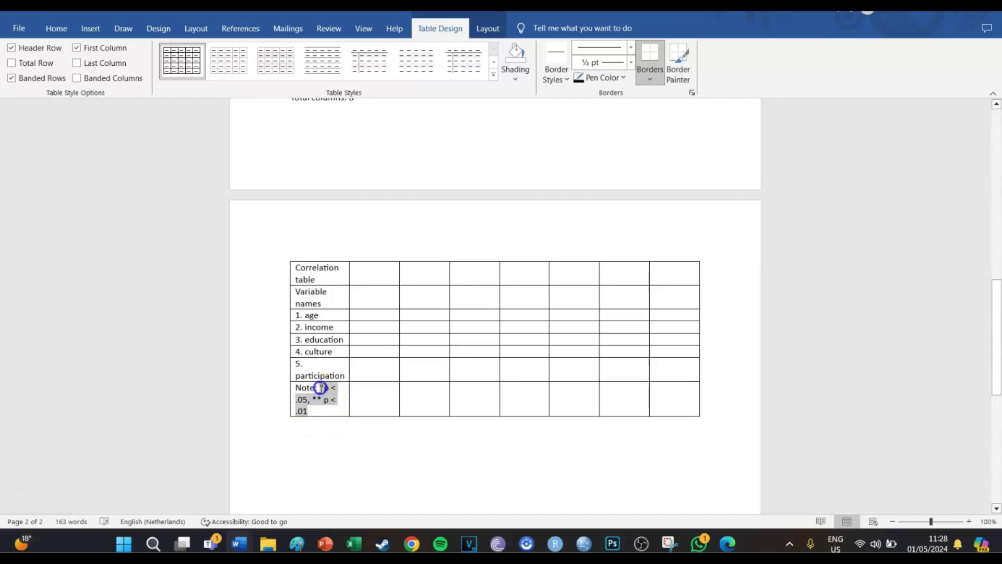
key("ctrl+i")
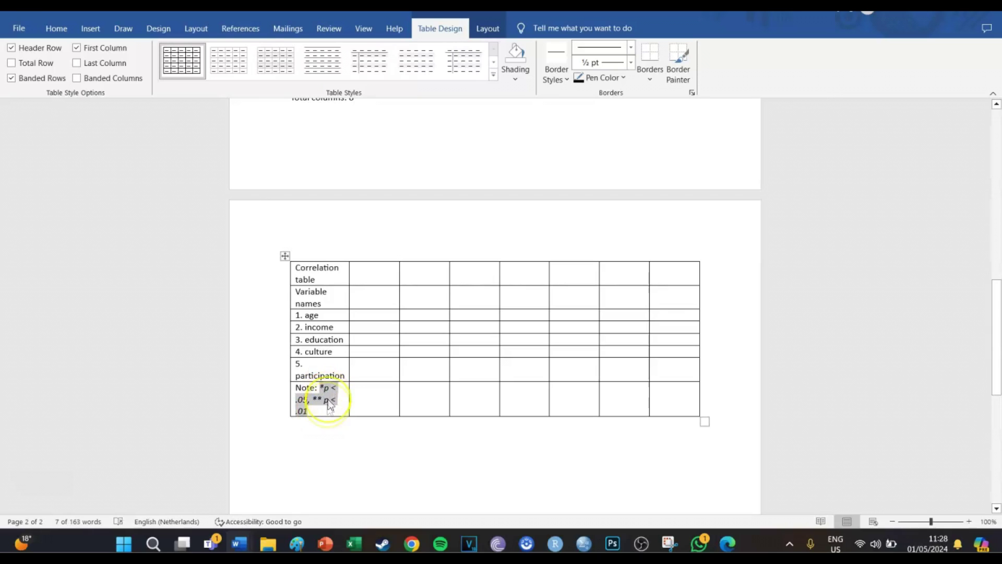
left_click(324, 409)
left_click(377, 284)
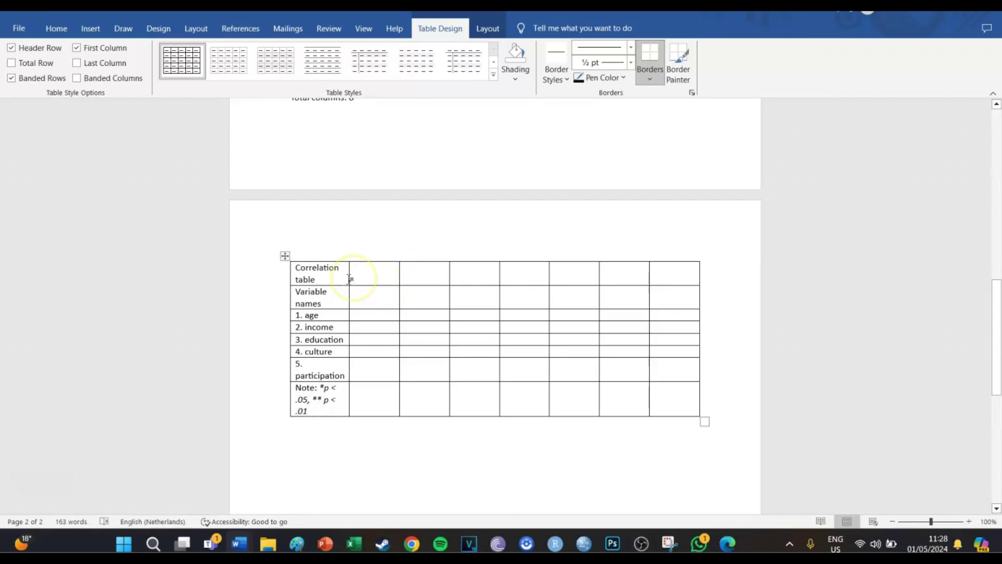
left_click(359, 277)
type("mean")
key("BackSpace")
key("BackSpace")
key("BackSpace")
key("BackSpace")
Add the column headings "Mean" and "Standard deviation" beside "Variable names" in the second row.
left_click(371, 299)
type("mean")
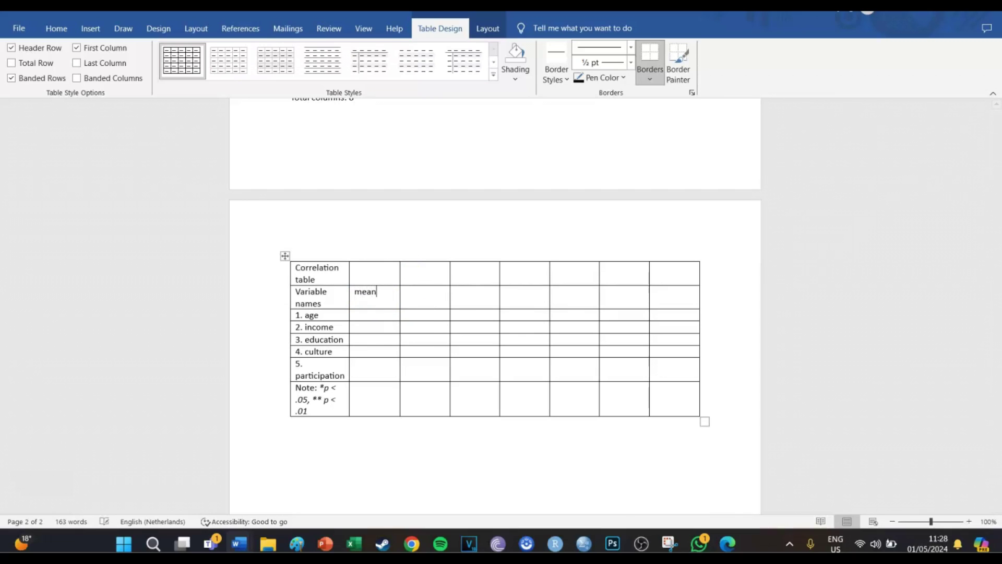
key("Tab")
type("stand")
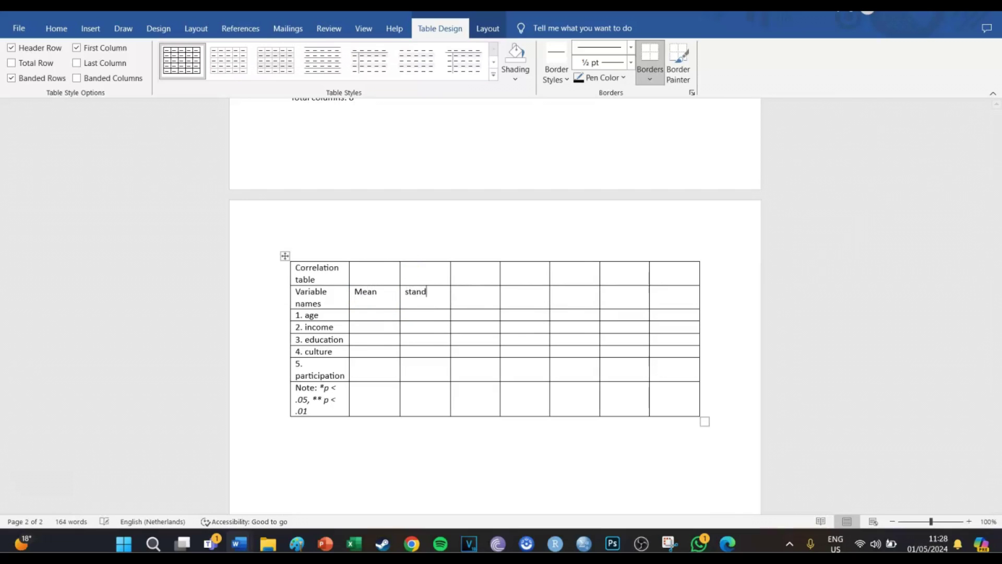
type("ard deviation")
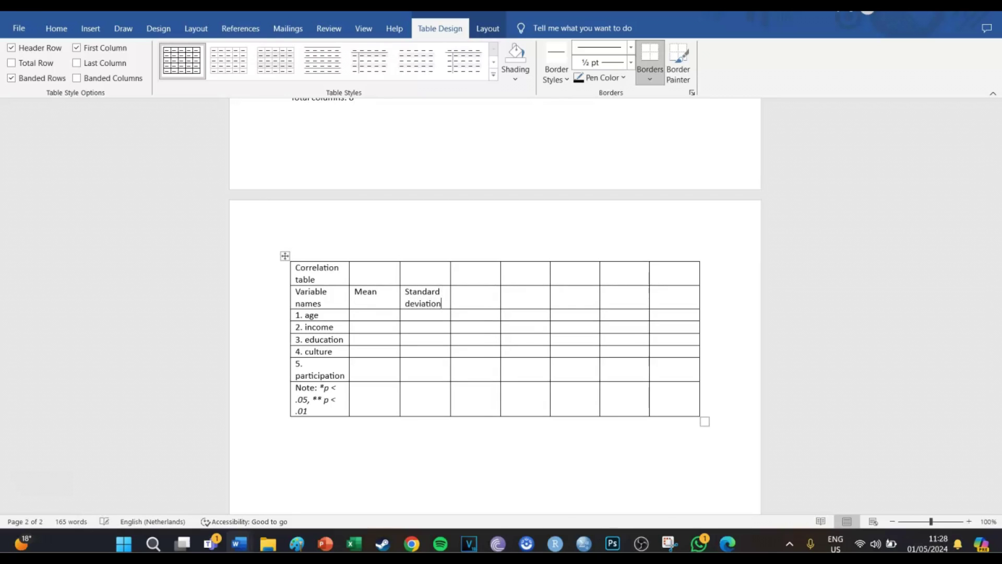
Number the remaining five column headings "1.", "2.", "3.", "4." and "5." in the second row.
key("Tab")
type("1.")
key("Tab")
type("2.")
key("Tab")
type("3.\t")
type("4.\t")
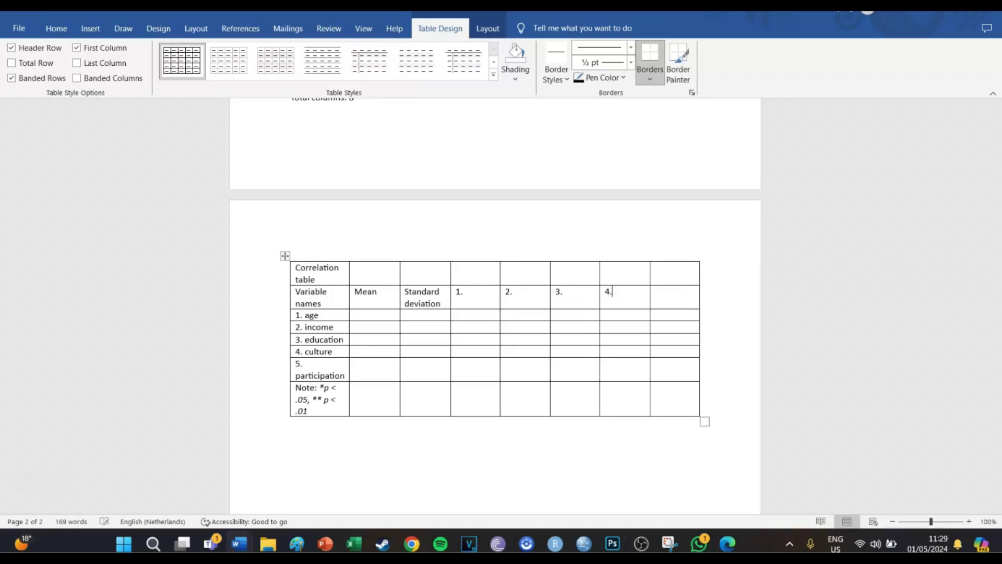
type("5.")
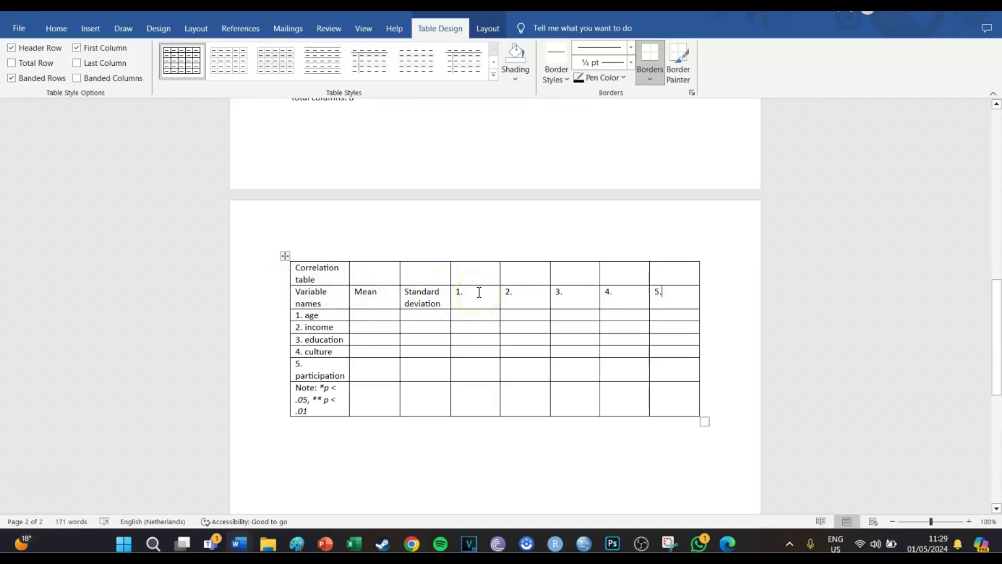
Enter a dash in each diagonal cell where a variable meets itself, from age under 1. to participation under 5.
left_click(474, 310)
type("-")
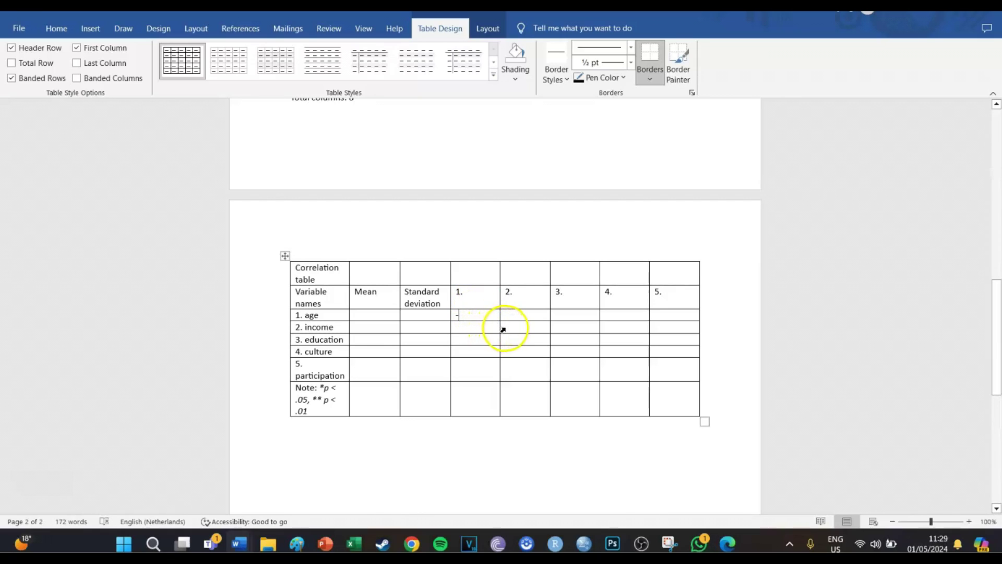
left_click(503, 330)
type("-")
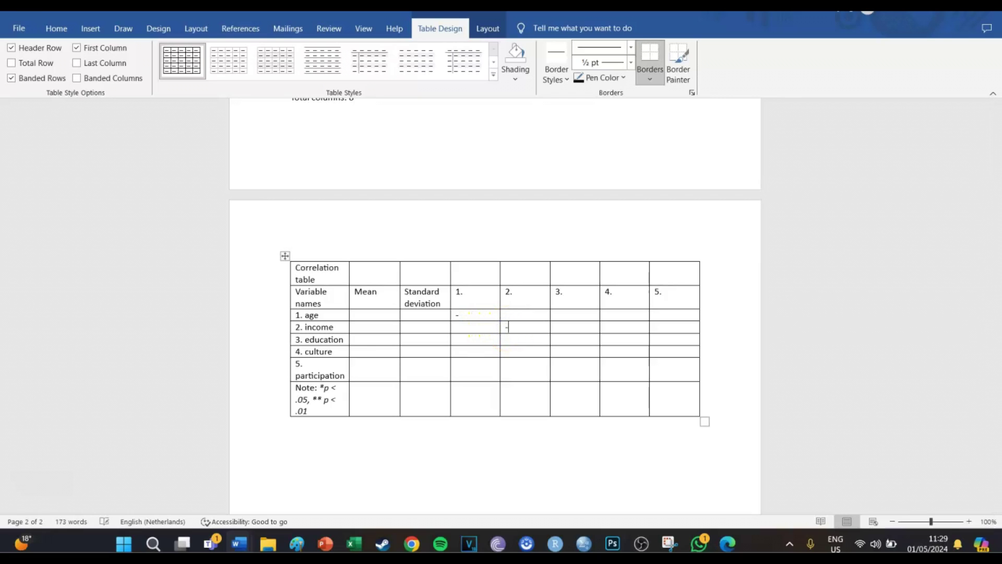
left_click(560, 339)
type("-")
left_click(606, 350)
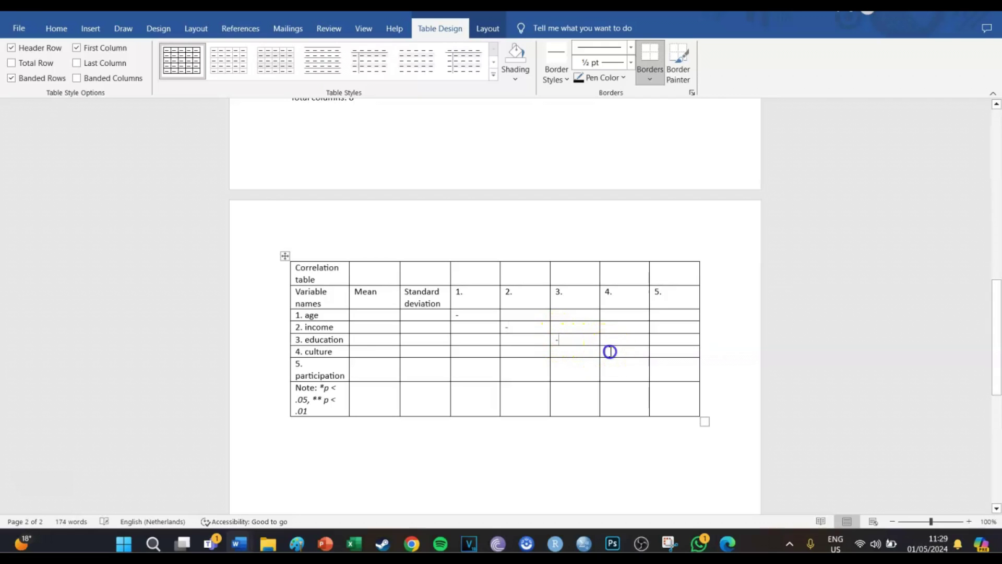
type("-")
double_click(656, 363)
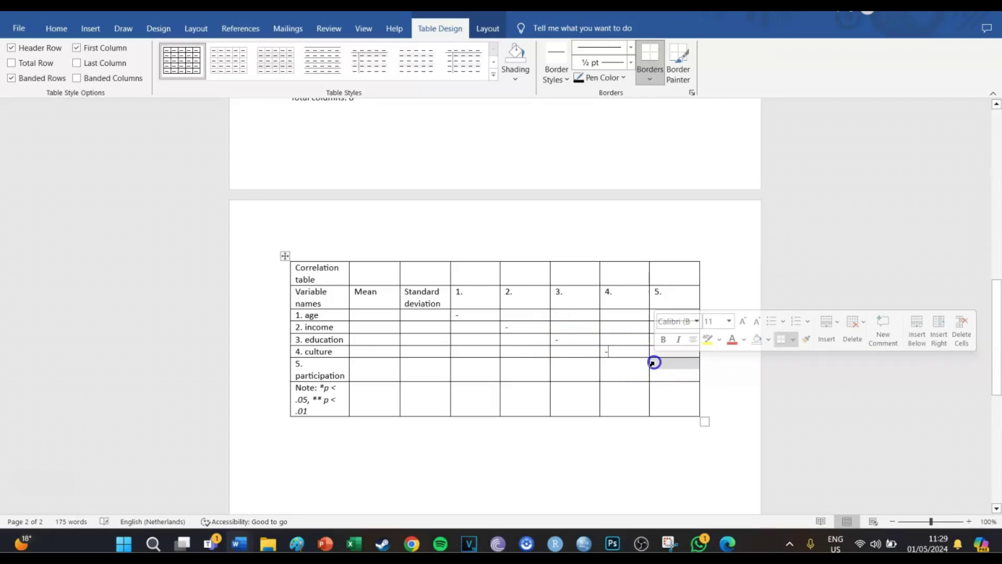
type("-")
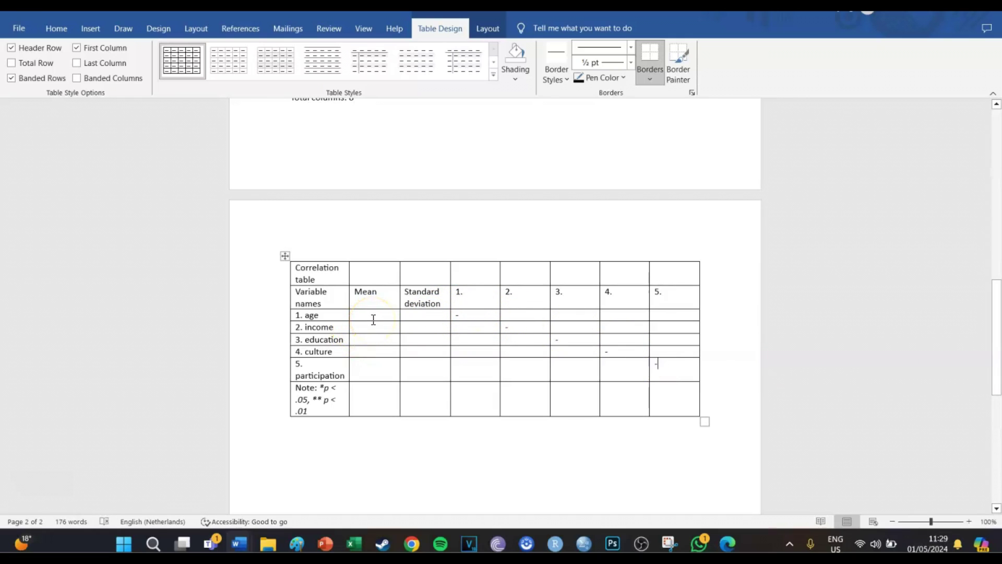
scroll(373, 319, "up", 8)
scroll(373, 320, "up", 5)
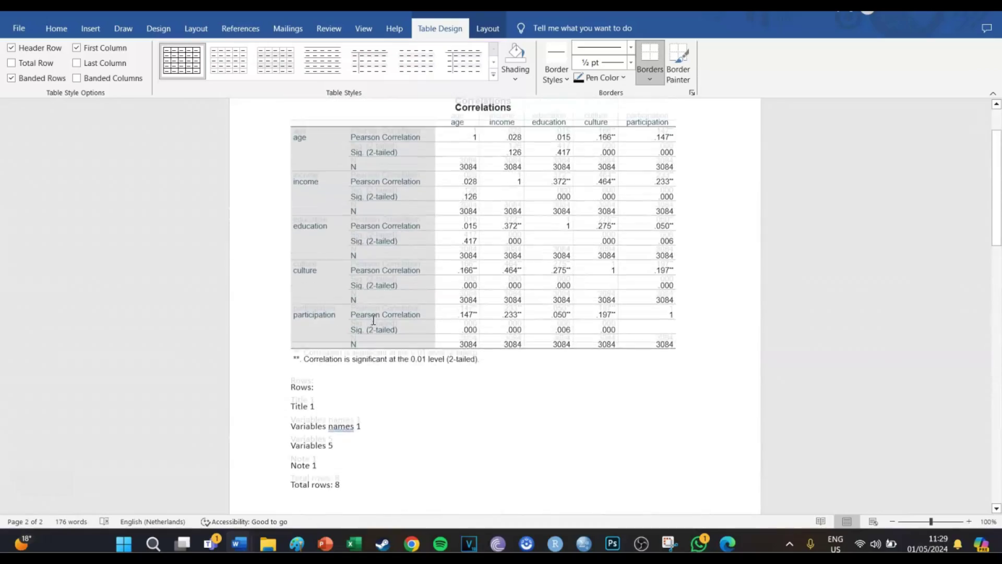
left_click(483, 214)
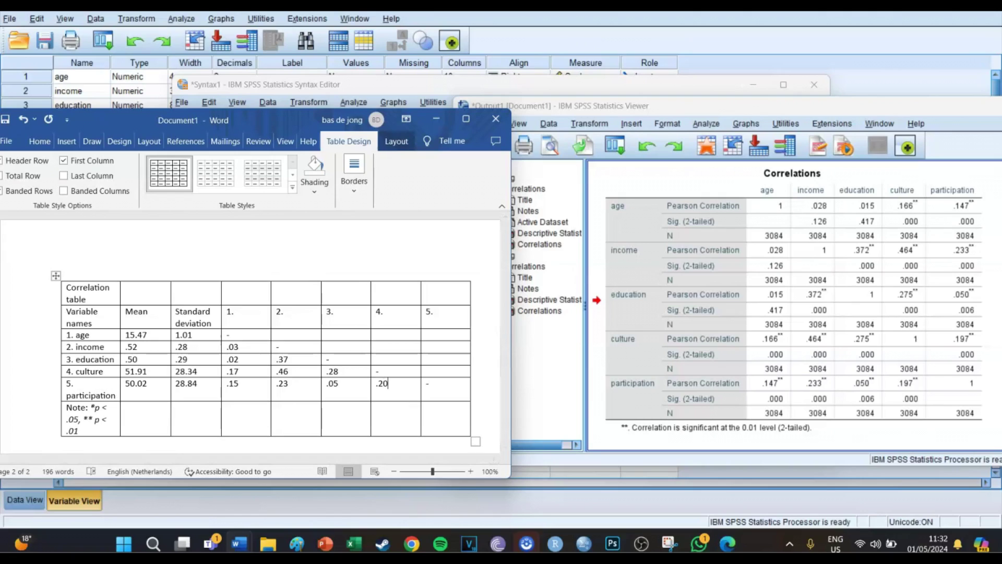
Add "**" after the culture and participation correlations in column 1.
left_click(339, 378)
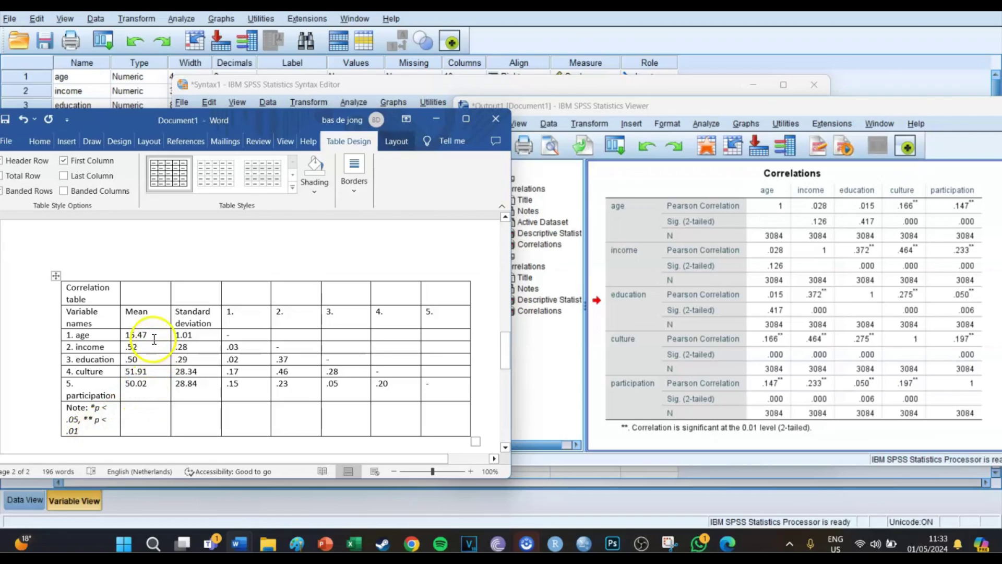
left_click(248, 344)
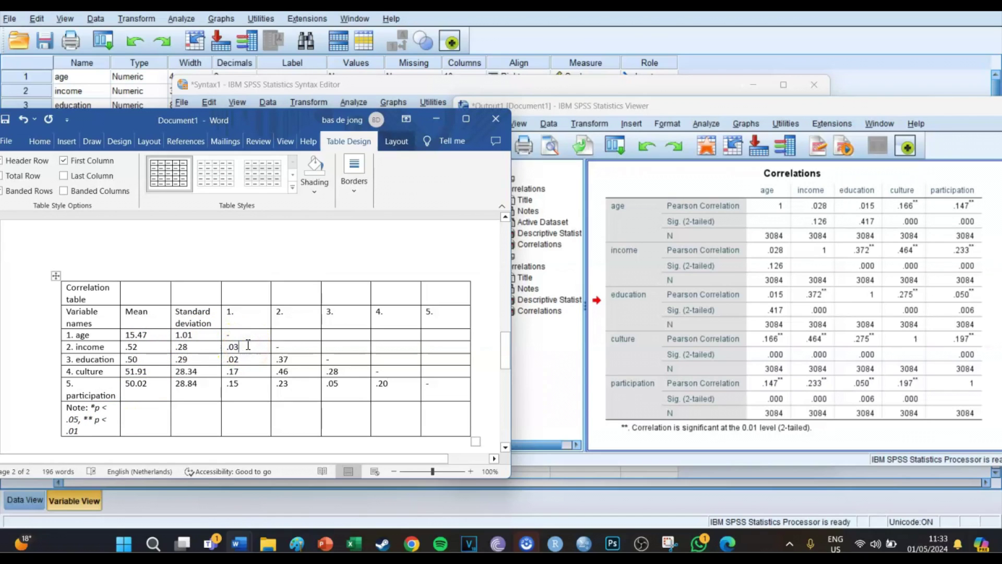
left_click(248, 358)
left_click(248, 370)
type("**")
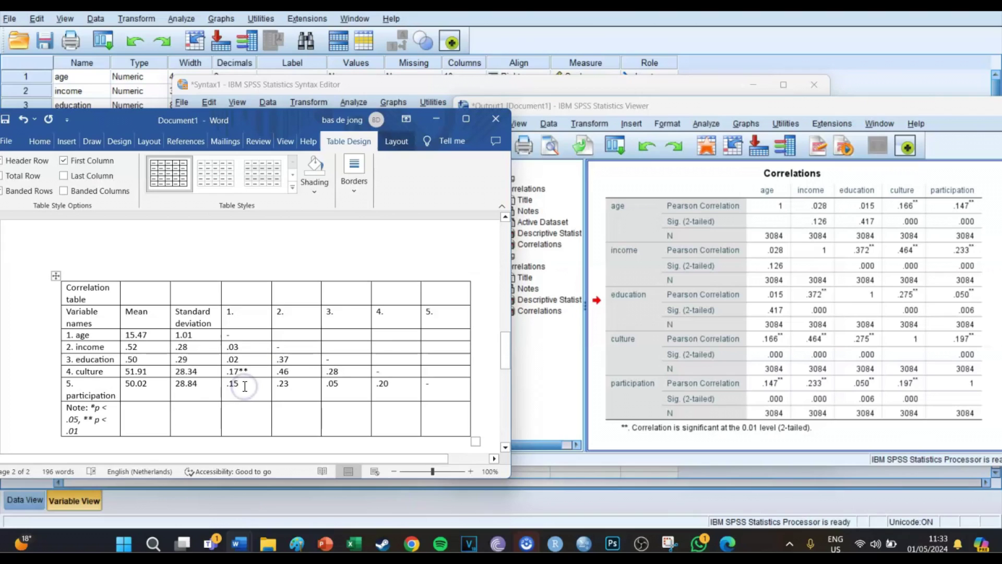
type("**")
Add "**" after the education, culture and participation correlations in column 2.
left_click(314, 358)
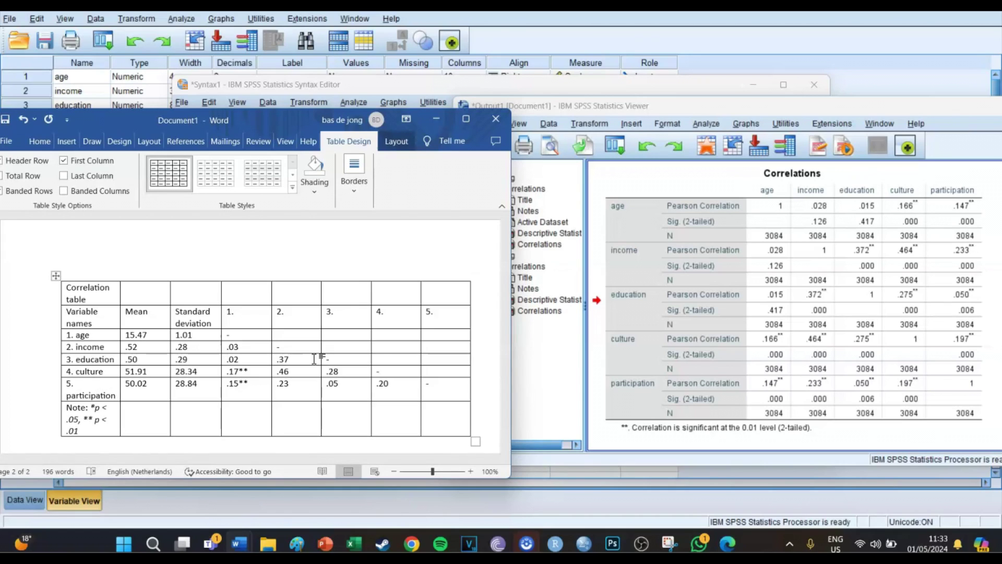
type("**")
left_click(305, 371)
type("**")
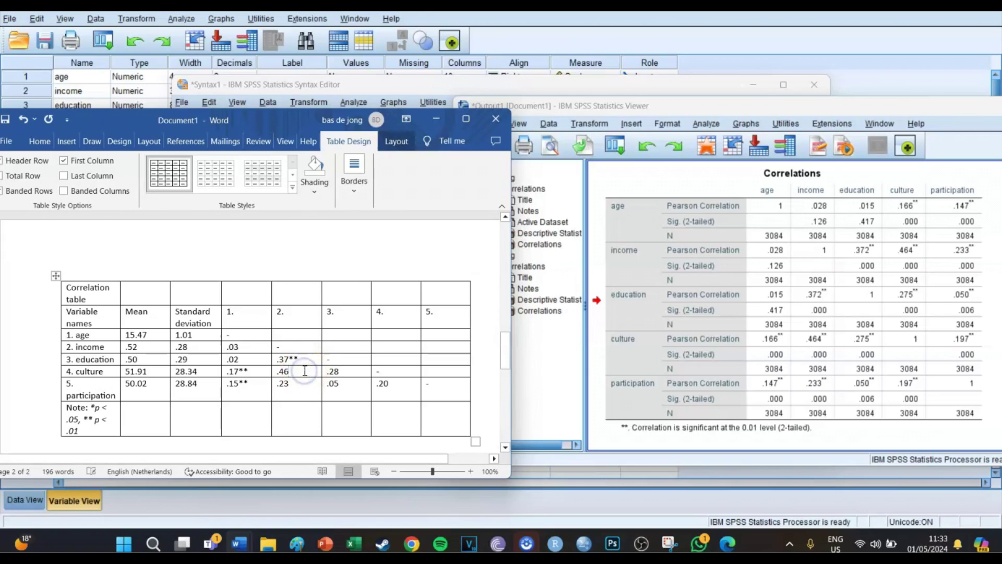
left_click(298, 389)
type("**")
Add "**" after the culture and participation correlations in column 3 and the participation correlation in column 4.
left_click(354, 372)
type("**")
left_click(353, 385)
type("**")
left_click(399, 385)
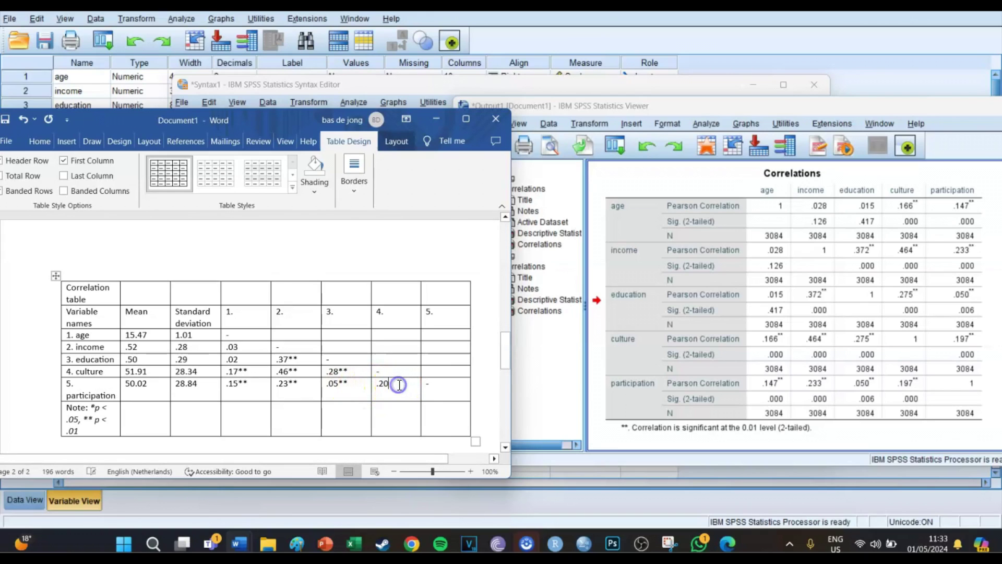
type("**")
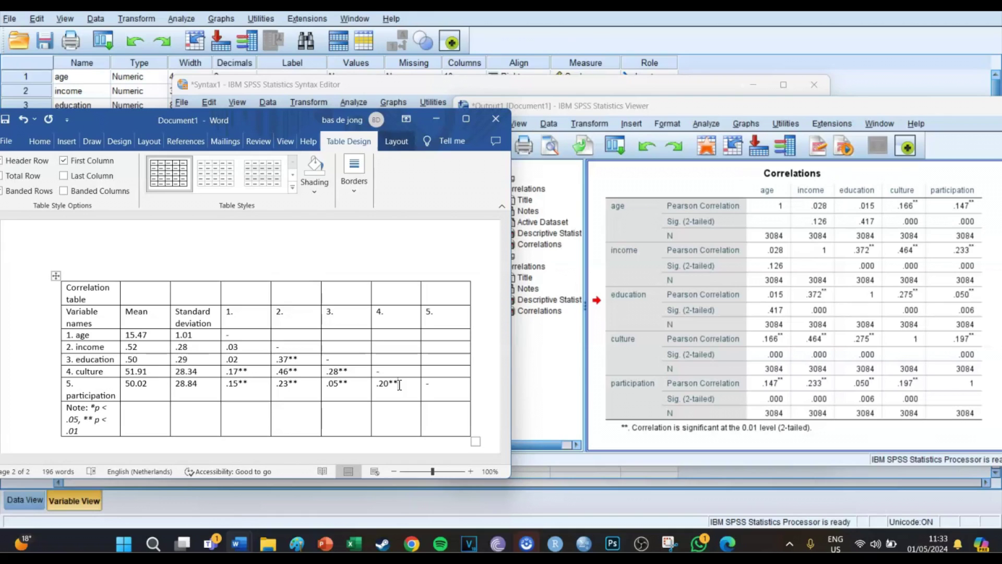
left_click(374, 385)
left_click(411, 392)
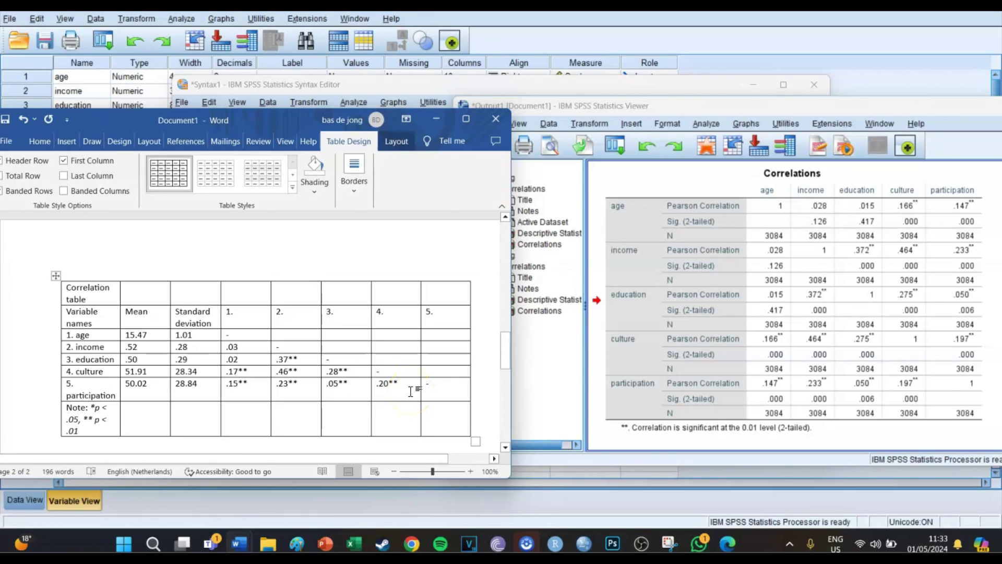
Maximize the document window and set the font of the entire correlation table to Times New Roman.
left_click(471, 117)
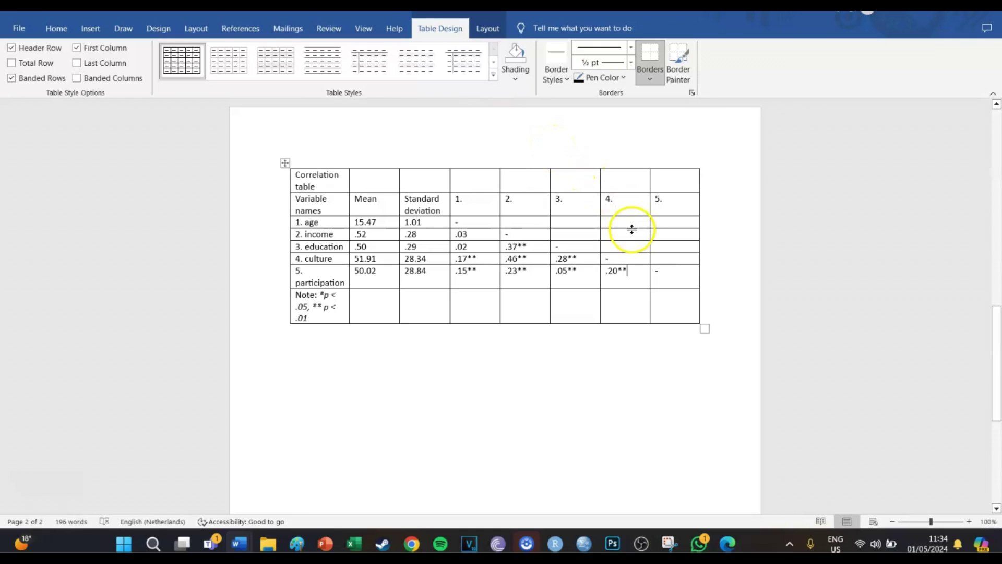
left_click_drag(665, 313, 315, 186)
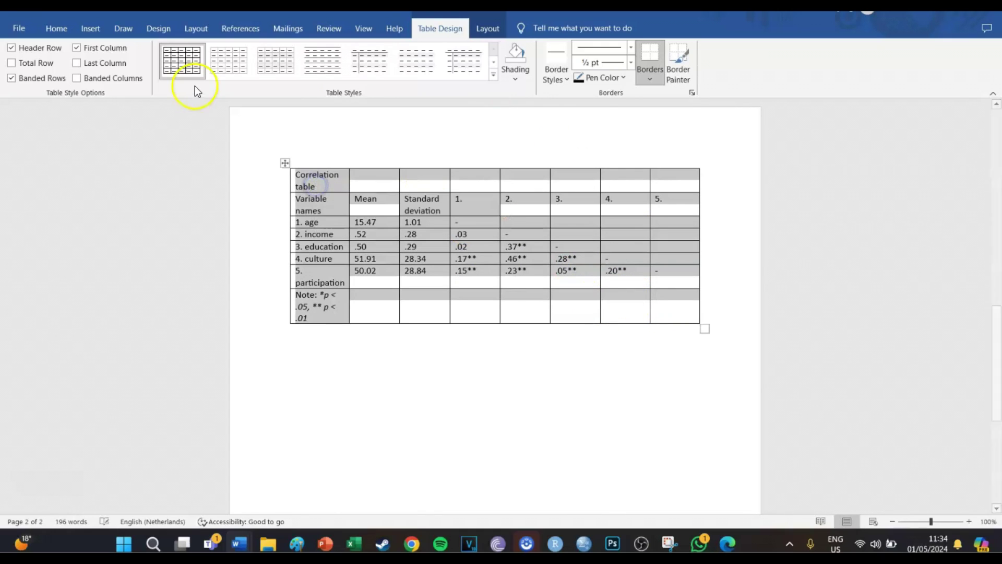
left_click(56, 29)
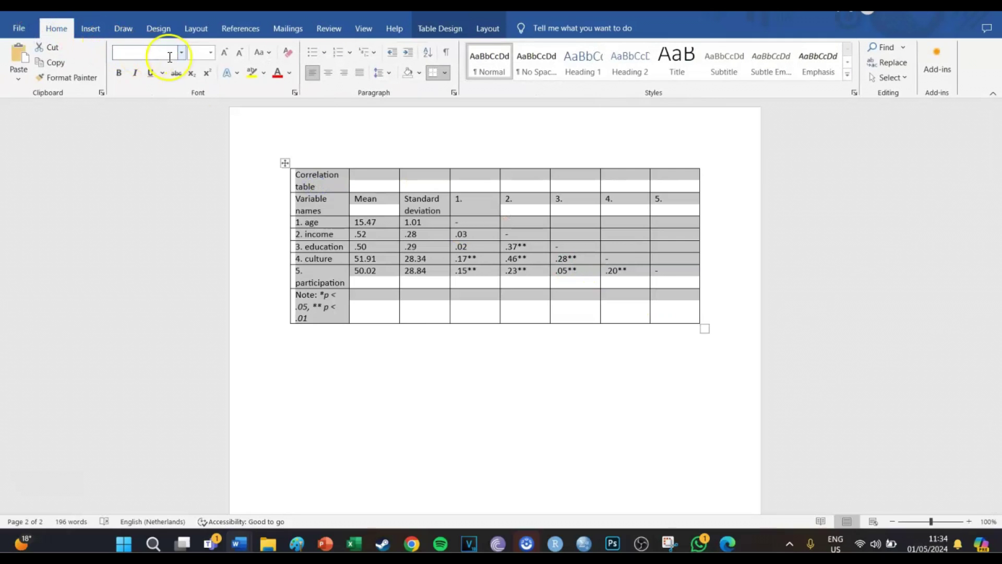
left_click(181, 52)
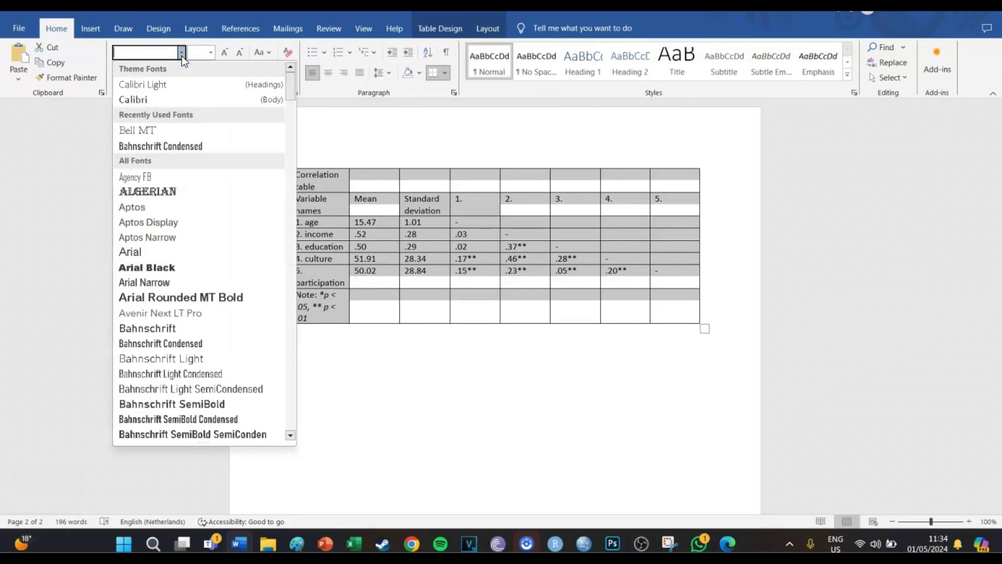
scroll(182, 243, "down", 10)
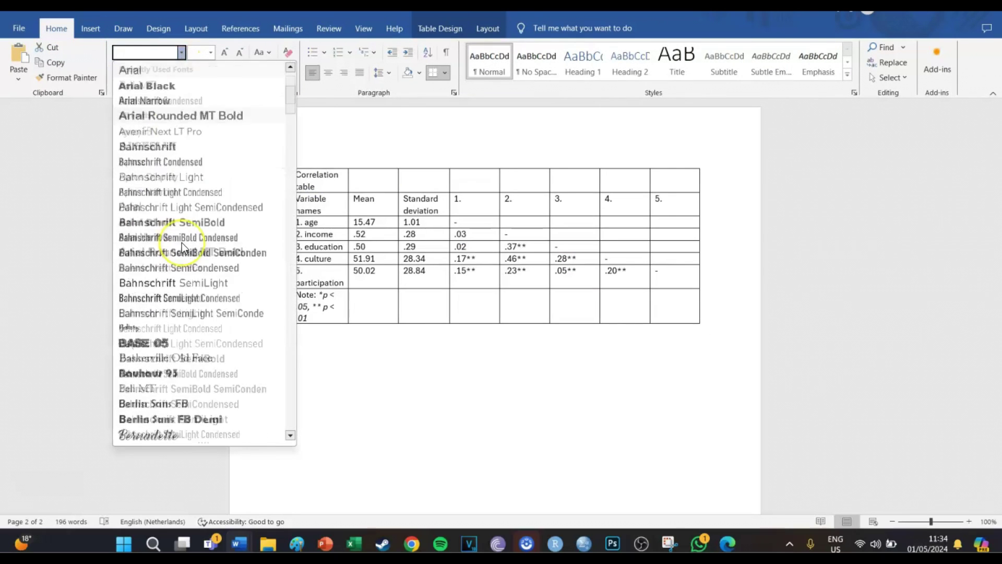
scroll(182, 242, "down", 12)
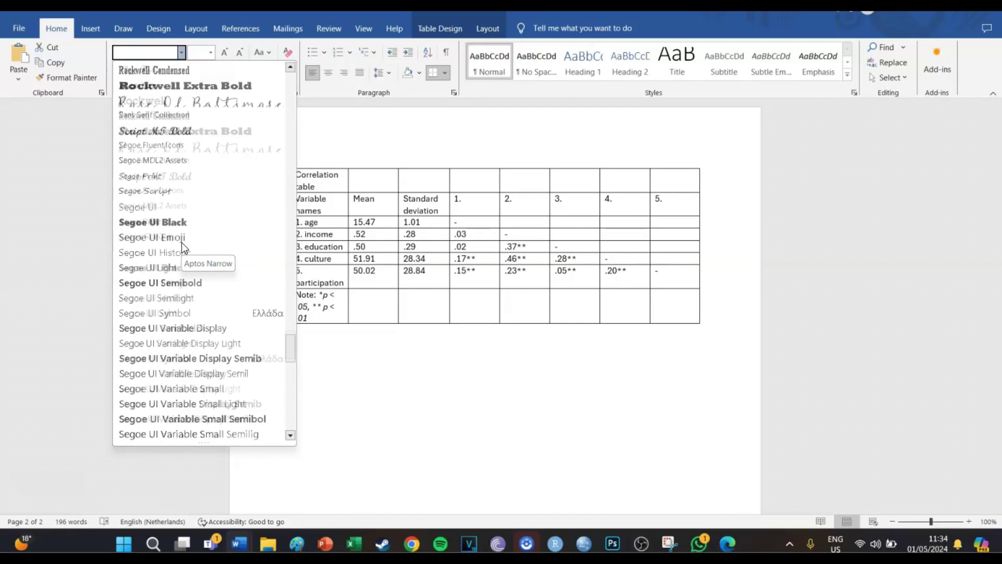
scroll(181, 242, "down", 10)
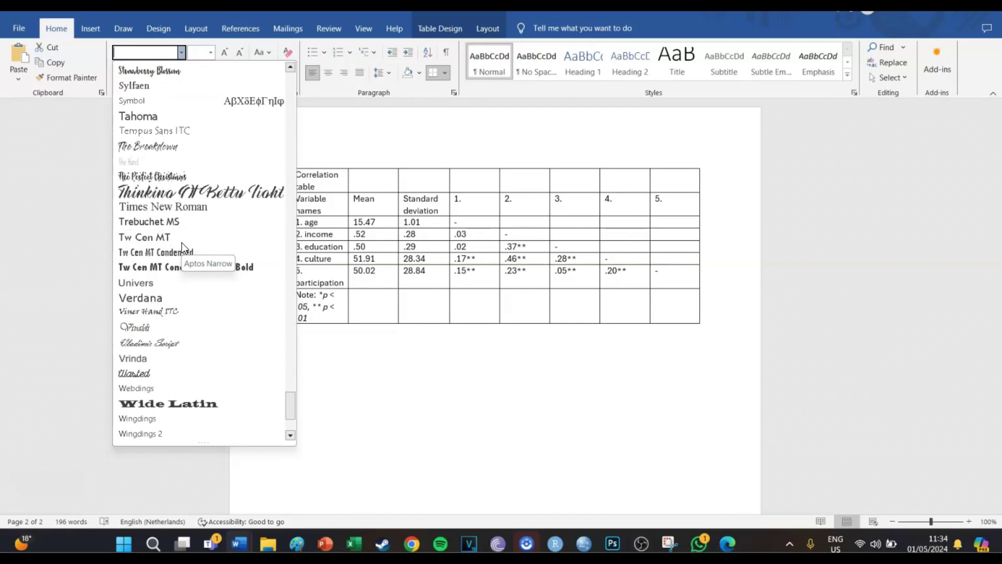
left_click(188, 208)
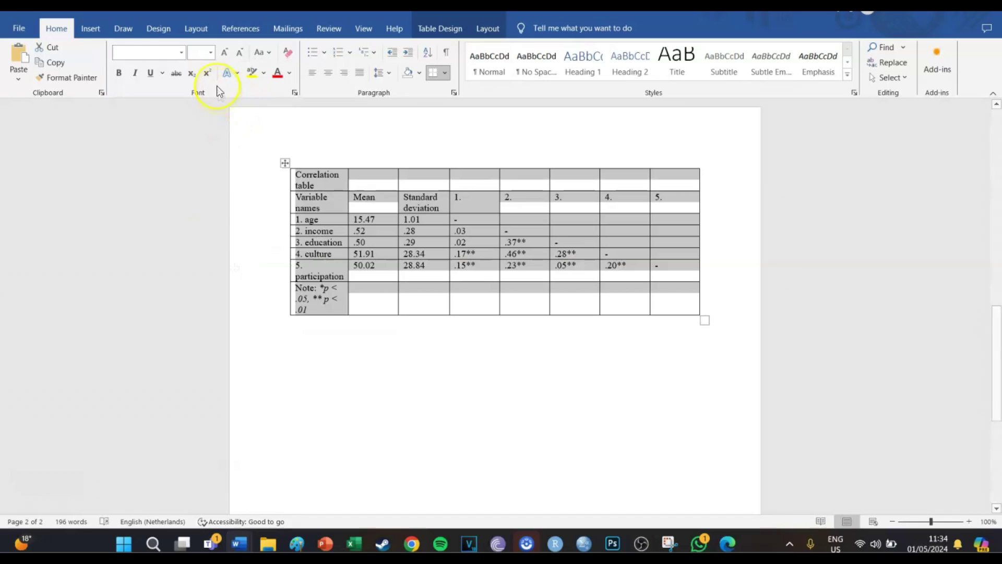
Set the font size of the entire table's text to 12.
left_click(211, 52)
left_click(198, 124)
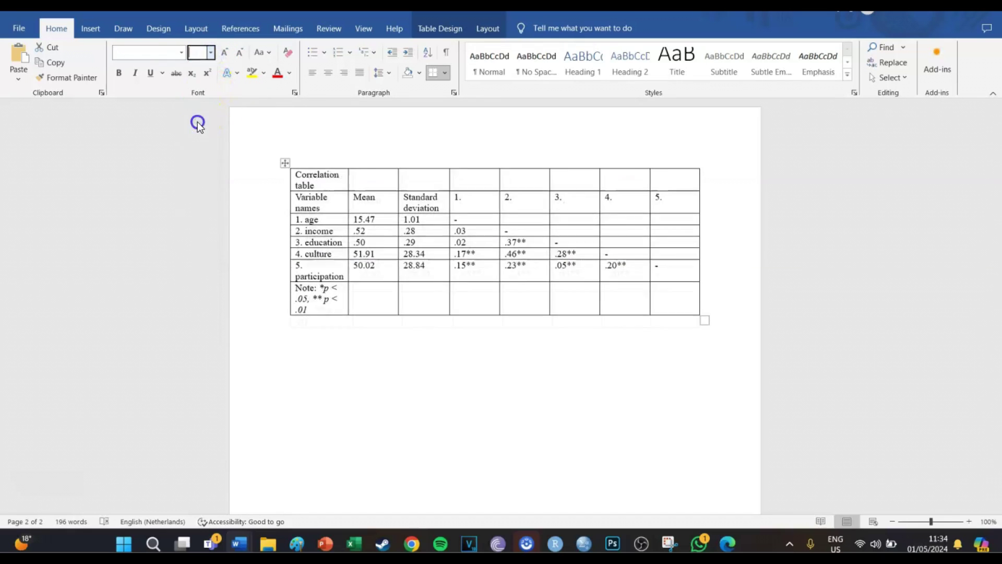
left_click(359, 249)
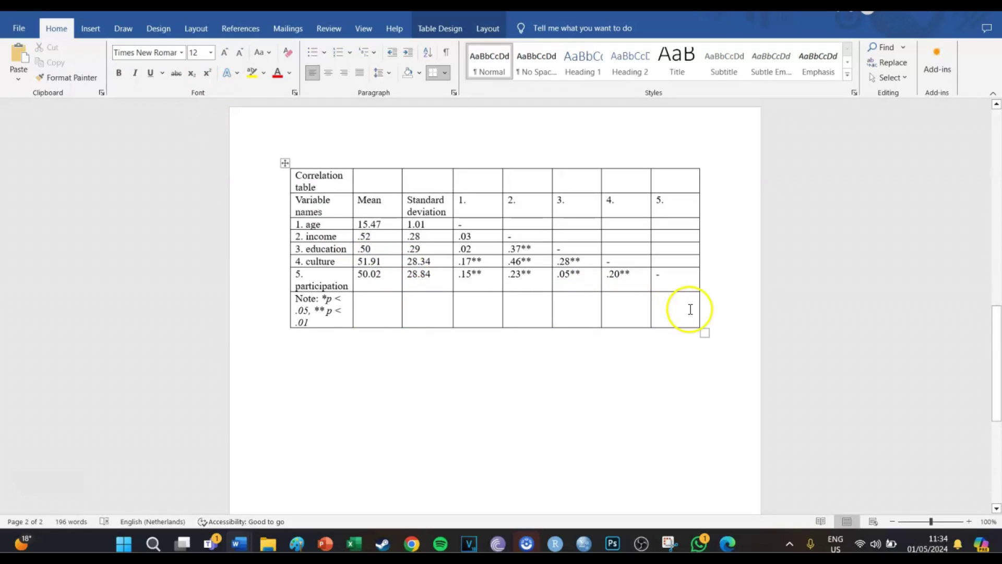
Merge all cells of the first row, holding the title "Correlation table", into one cell.
left_click_drag(664, 180, 327, 177)
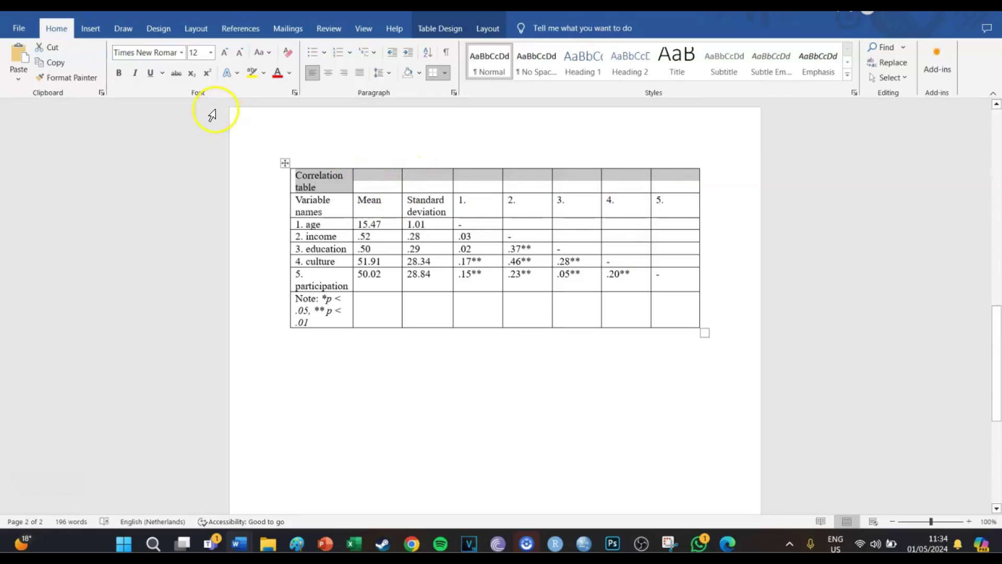
left_click(158, 30)
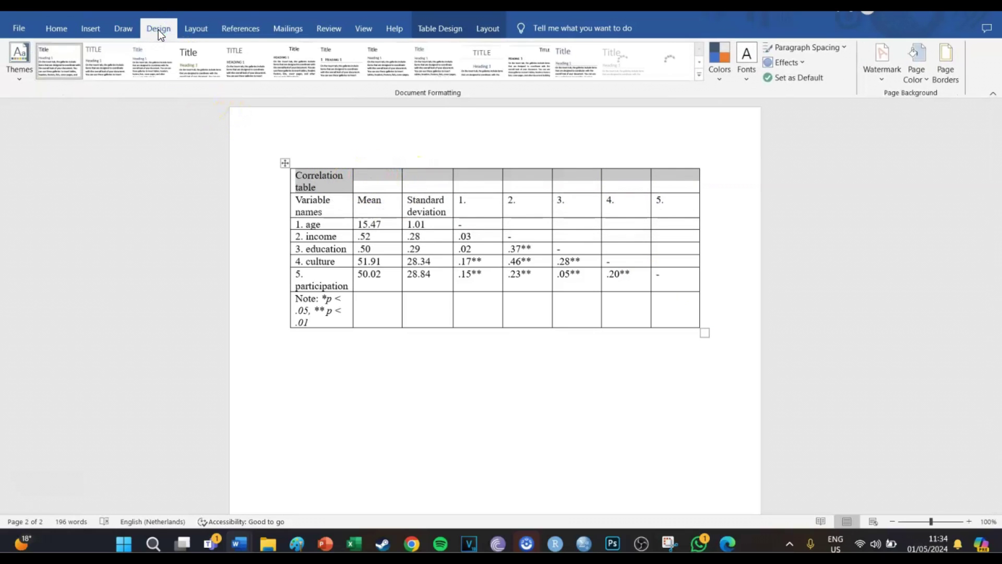
left_click(189, 30)
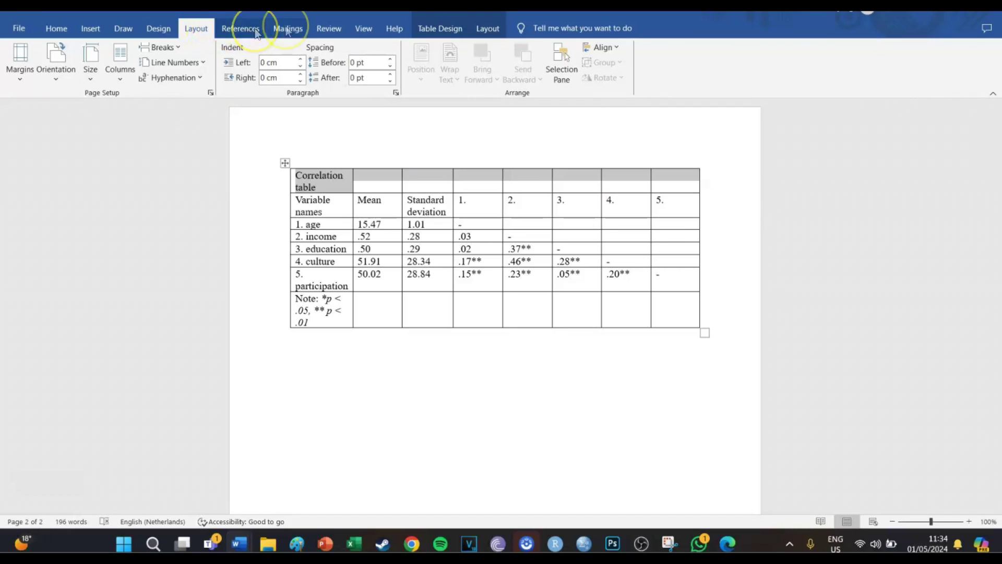
left_click(430, 28)
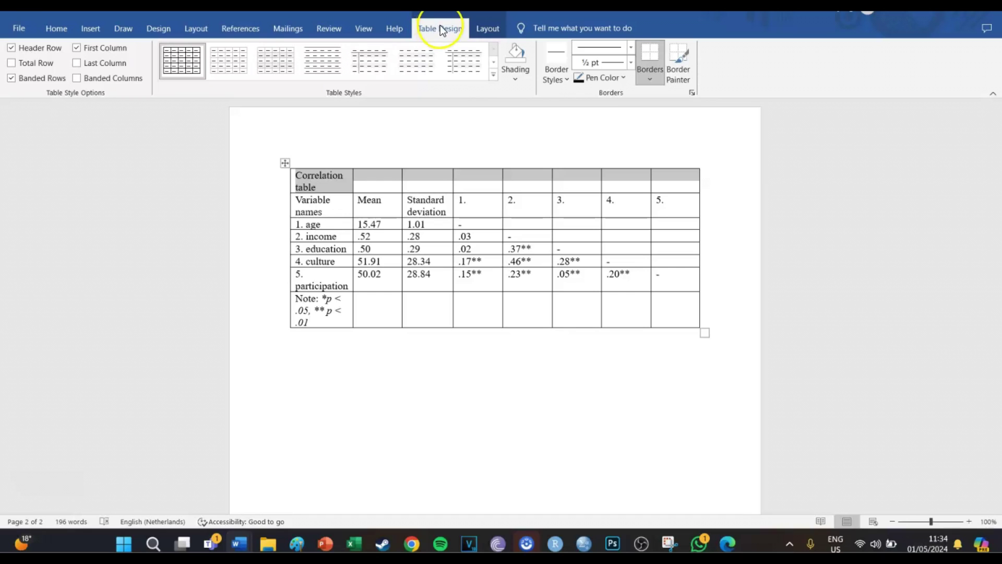
left_click(491, 26)
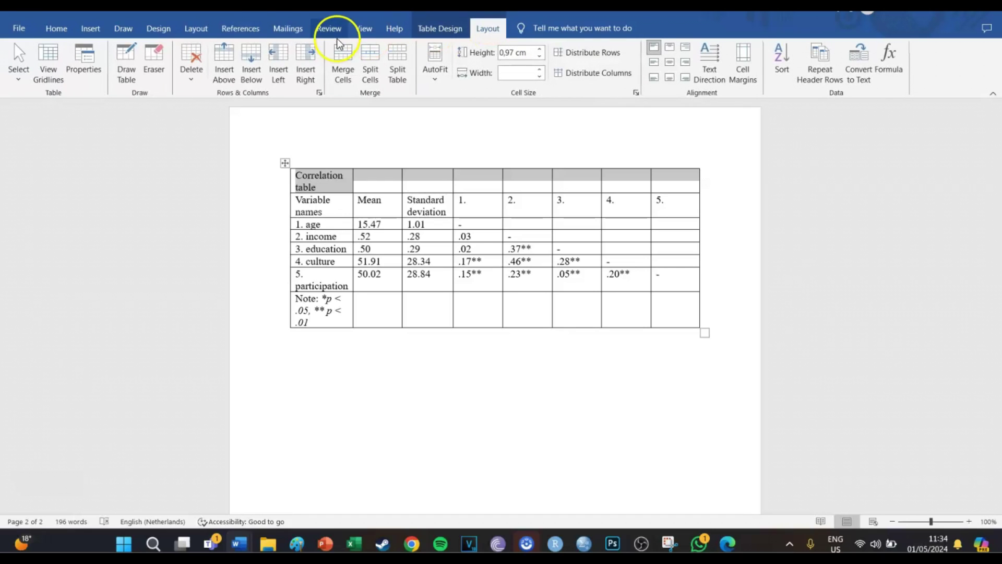
left_click(343, 68)
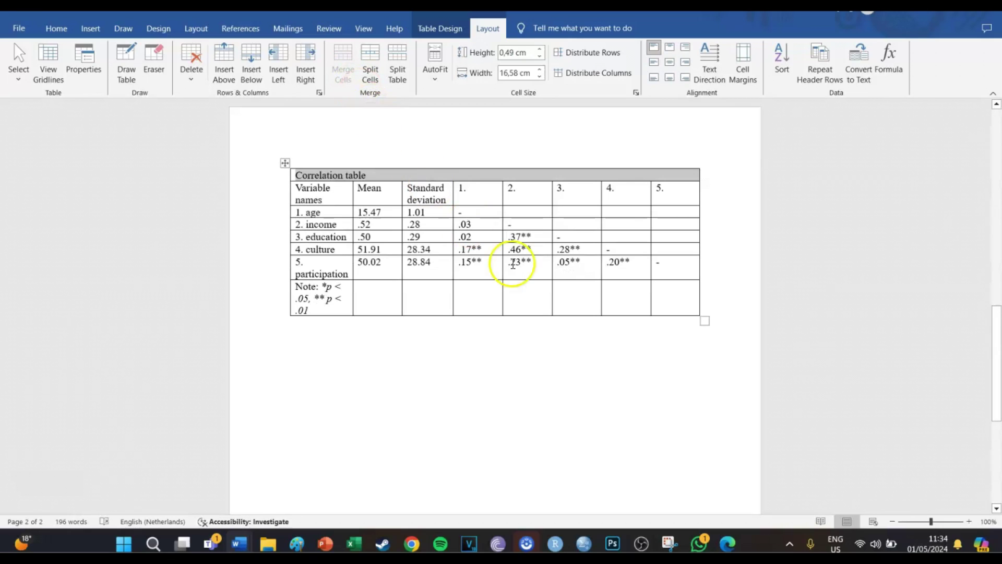
Merge the cells of the last row holding the note, and widen the first column so each variable name fits on one line.
left_click(672, 303)
mouse_move(672, 303)
left_mouse_down()
mouse_move(663, 294)
mouse_move(331, 297)
left_mouse_up()
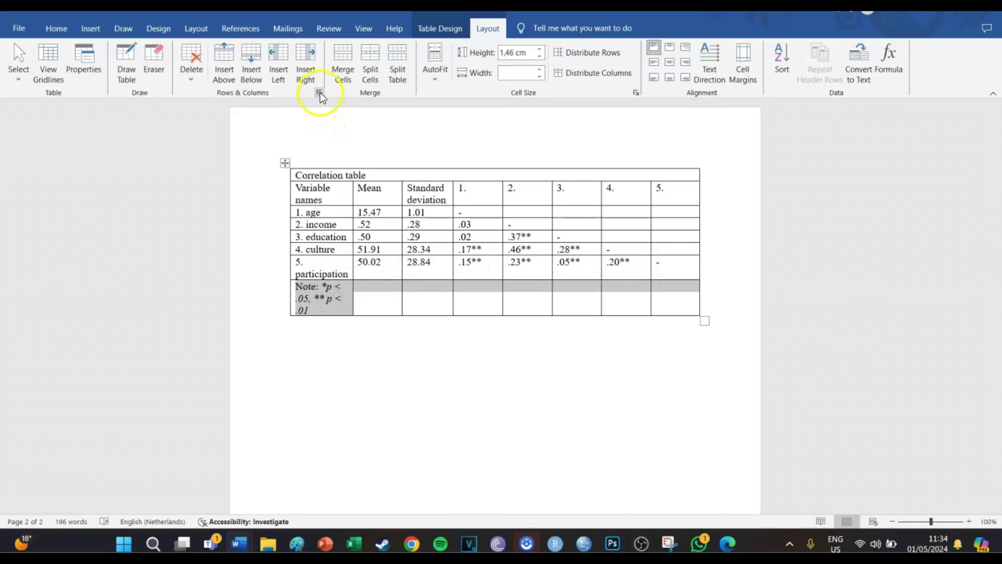
left_click(343, 55)
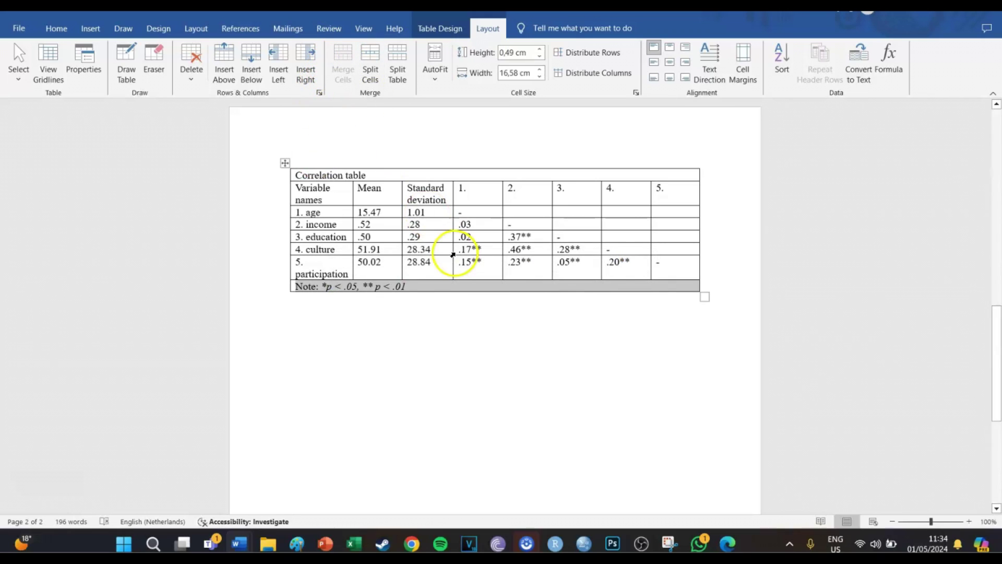
left_click(425, 261)
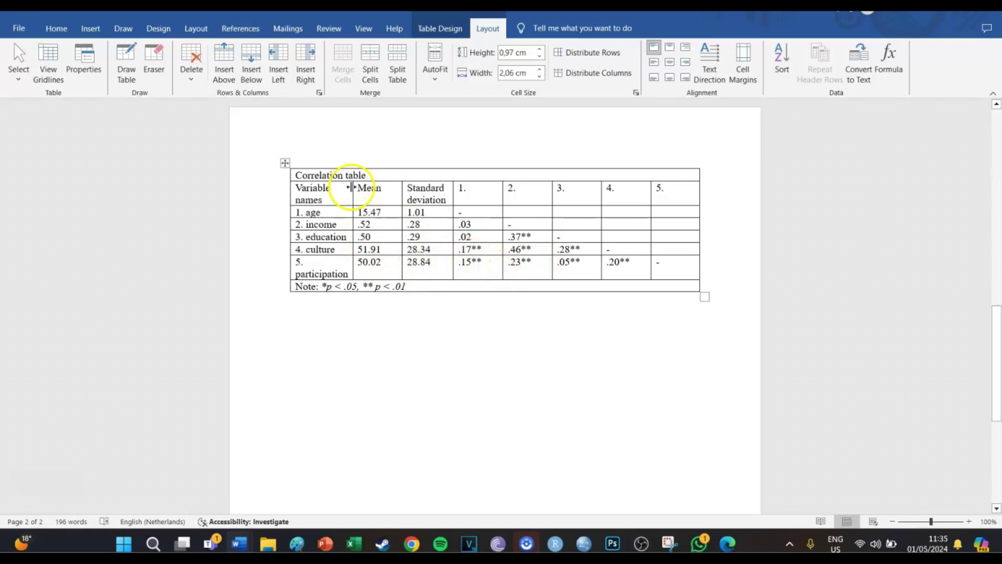
left_click_drag(350, 182, 365, 190)
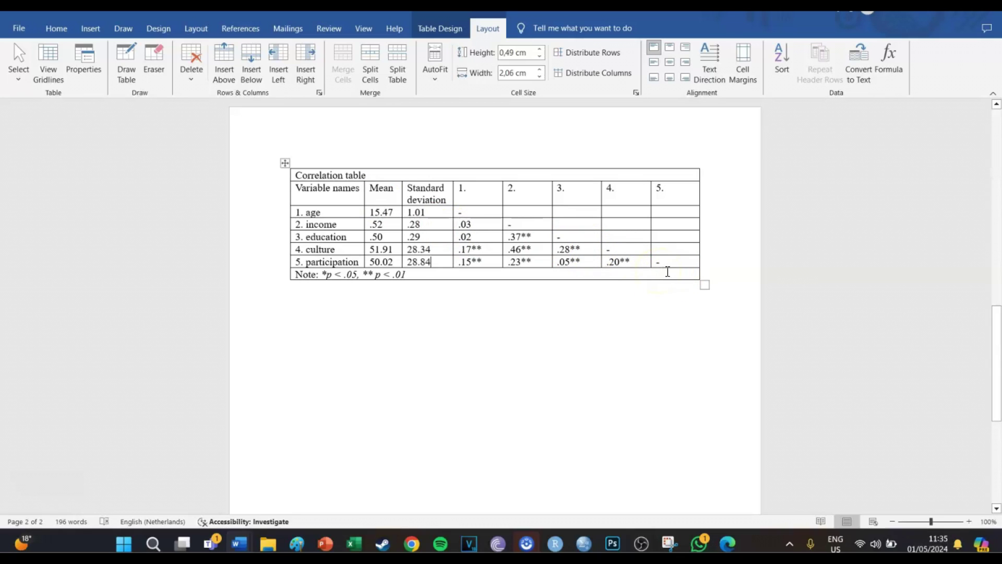
Remove all borders from the entire correlation table.
left_click_drag(665, 271, 327, 187)
left_click(285, 163)
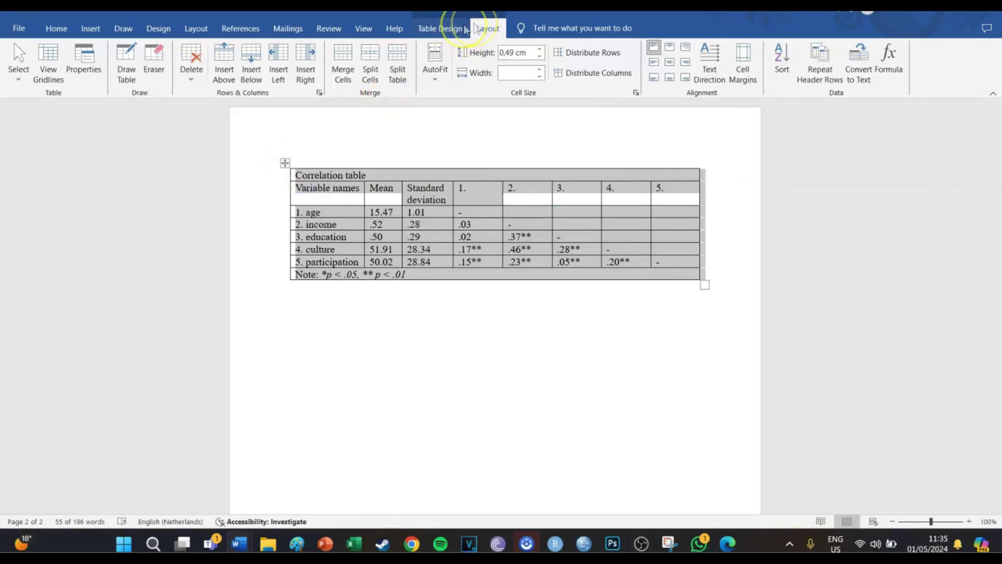
left_click(446, 28)
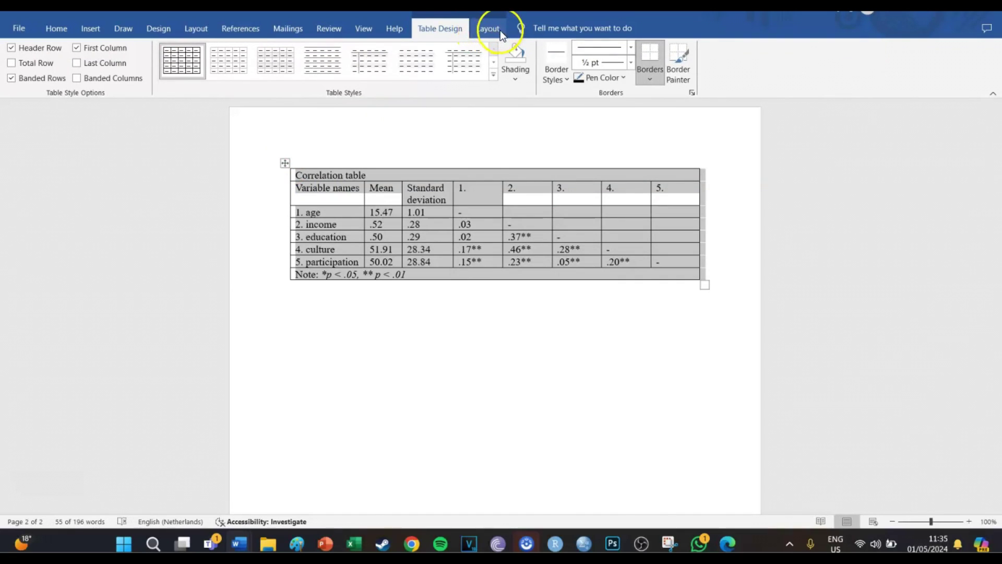
left_click(650, 78)
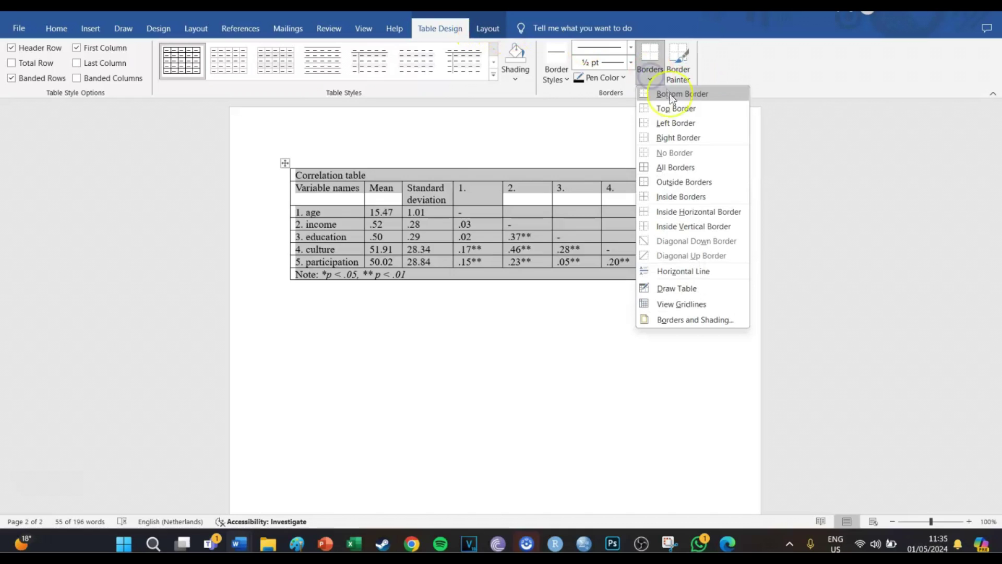
left_click(680, 150)
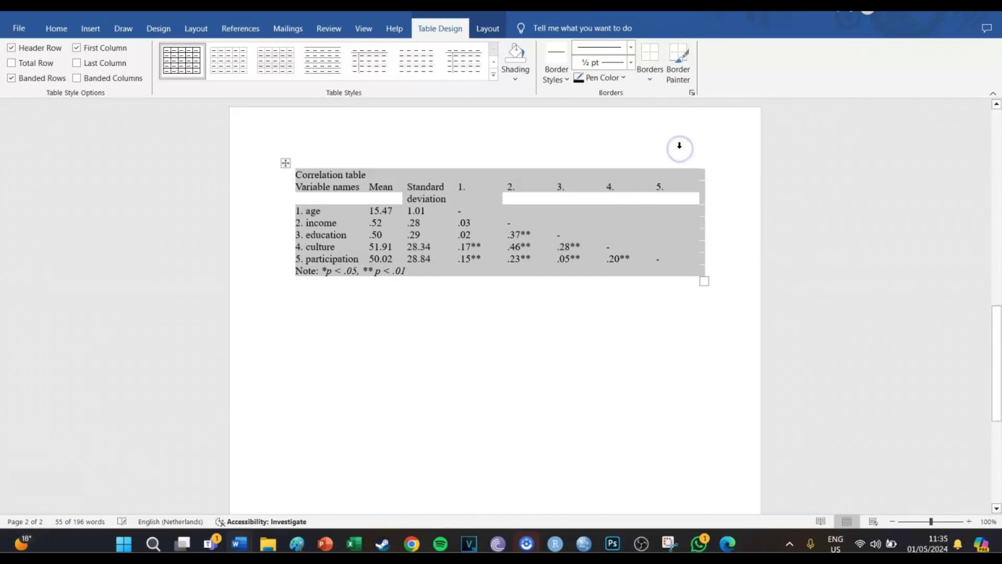
left_click(610, 202)
Add a top border and a bottom border to the header row running from "Variable names" to "5.".
left_click_drag(610, 204, 550, 187)
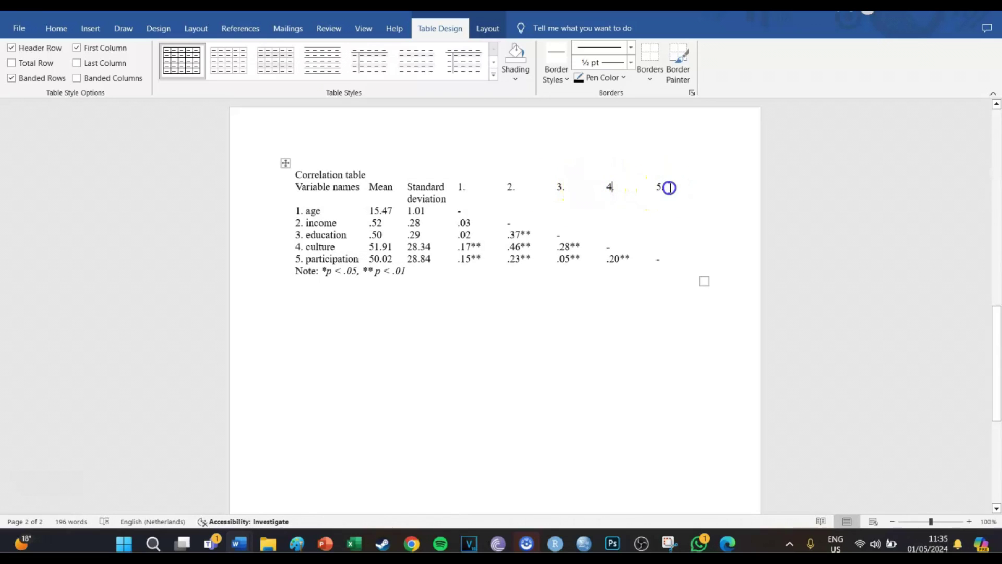
left_click_drag(666, 188, 325, 194)
left_click(304, 195)
left_click(303, 194)
left_click(297, 191)
left_click(298, 187)
left_click(302, 187)
left_click_drag(297, 186, 665, 180)
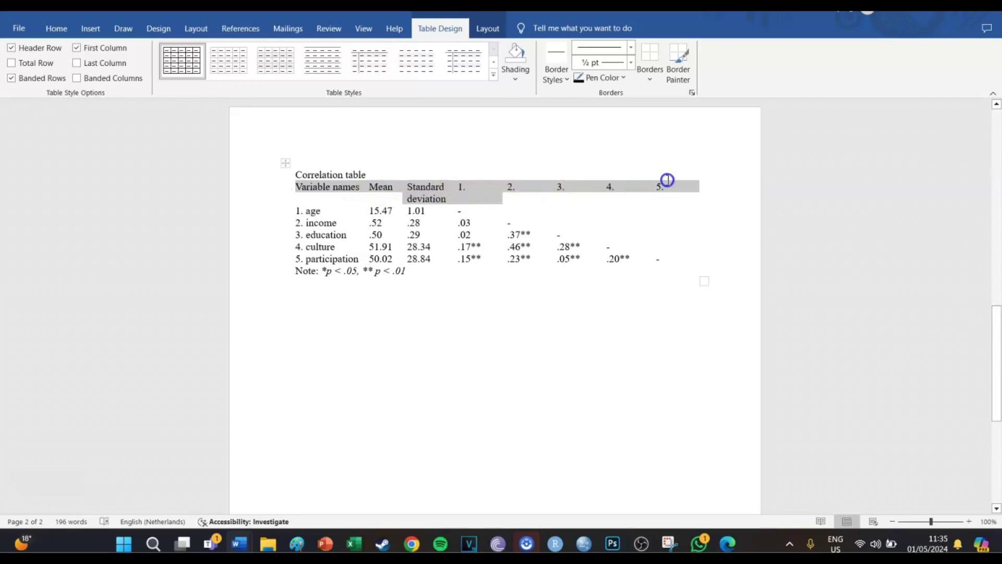
left_click(559, 73)
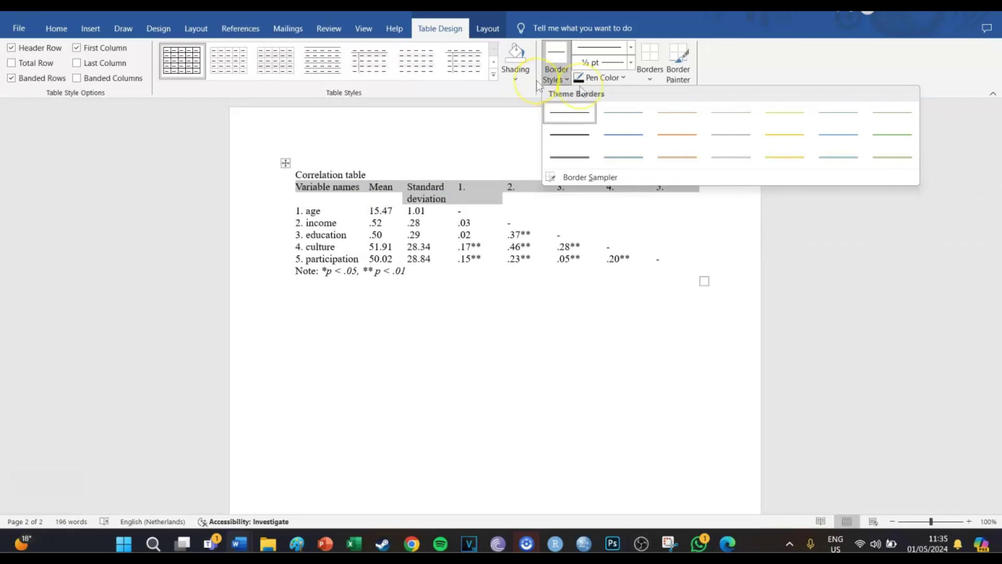
left_click(650, 78)
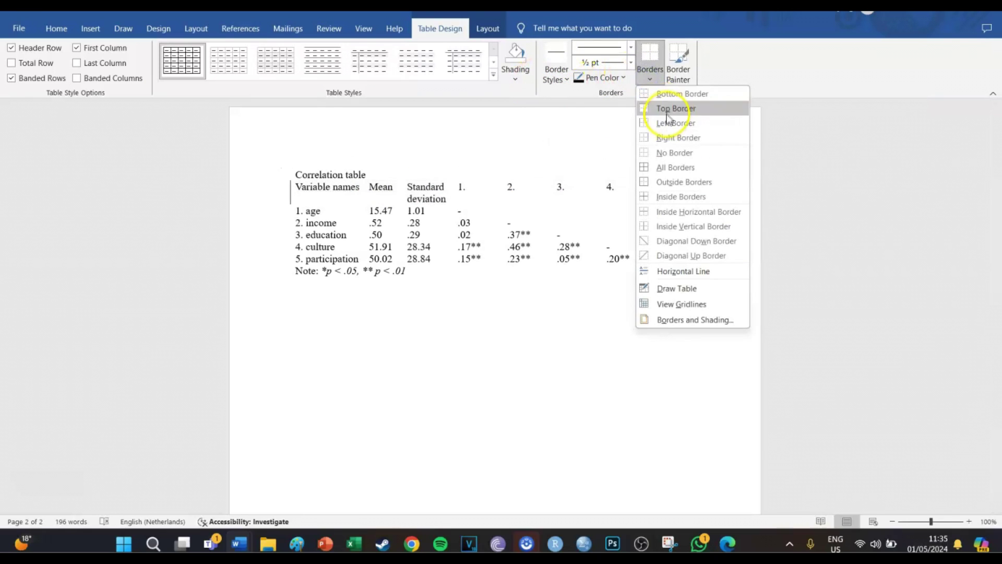
left_click(667, 107)
left_click(650, 75)
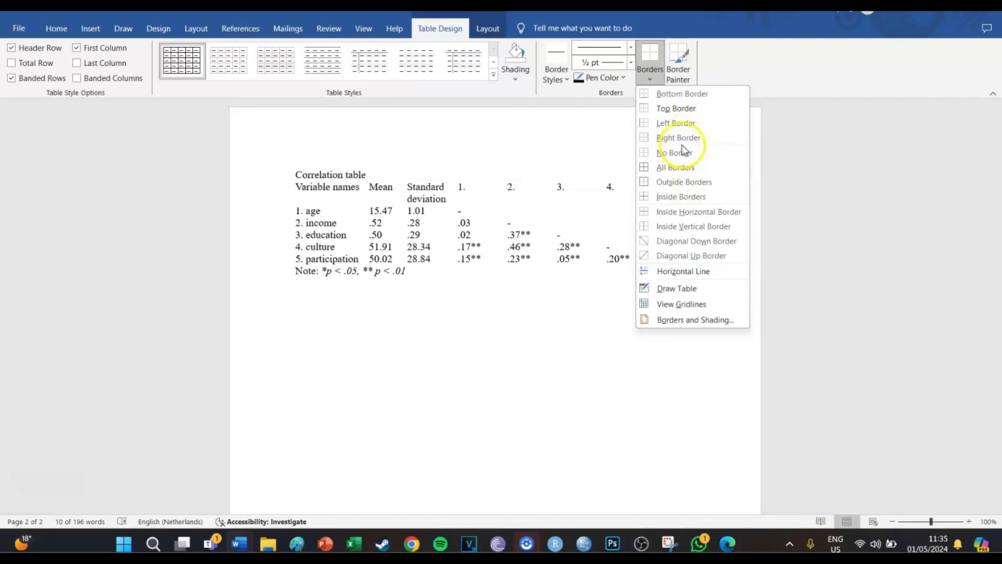
left_click(677, 97)
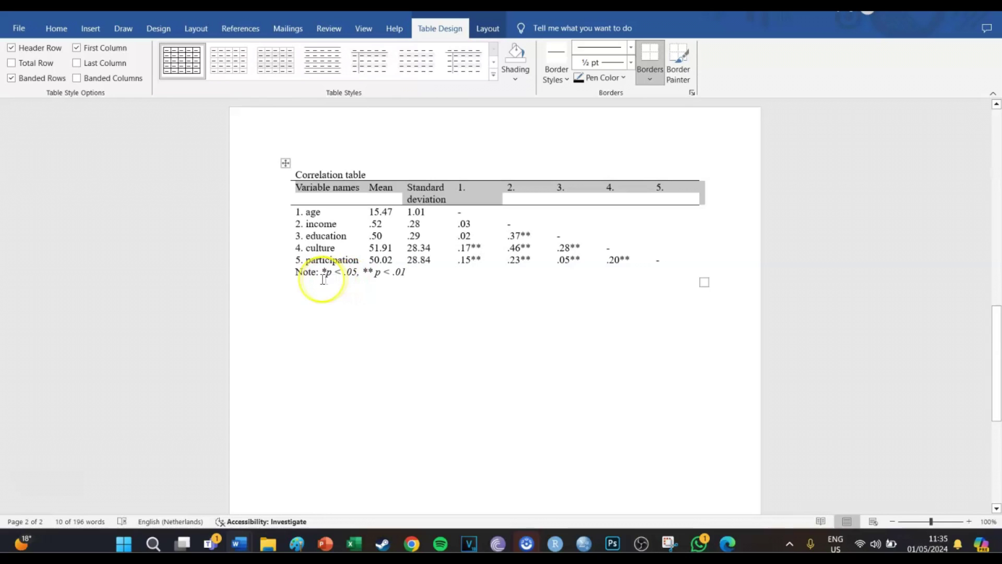
Add a top border to the note row at the end of the correlation table.
left_click(291, 272)
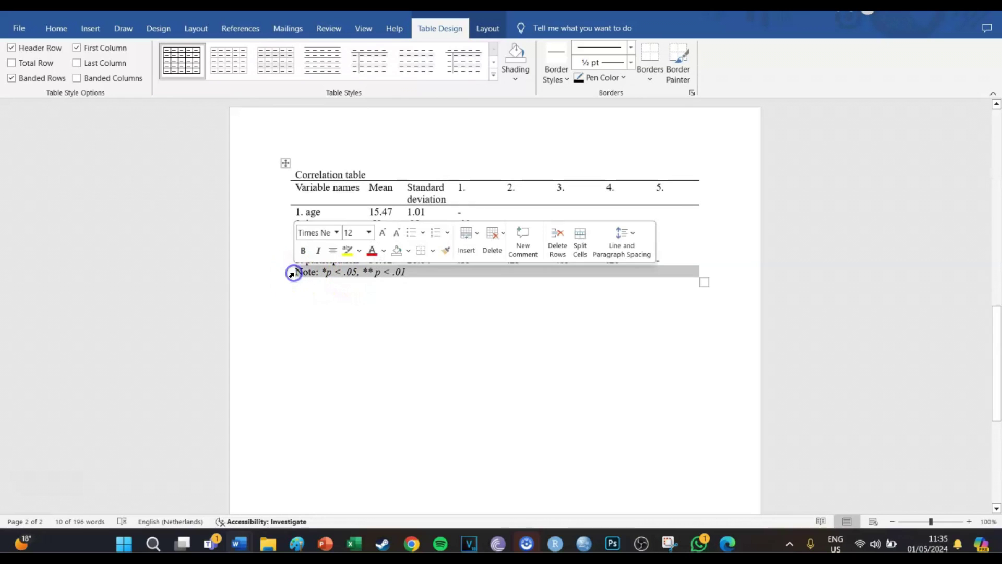
left_click(650, 79)
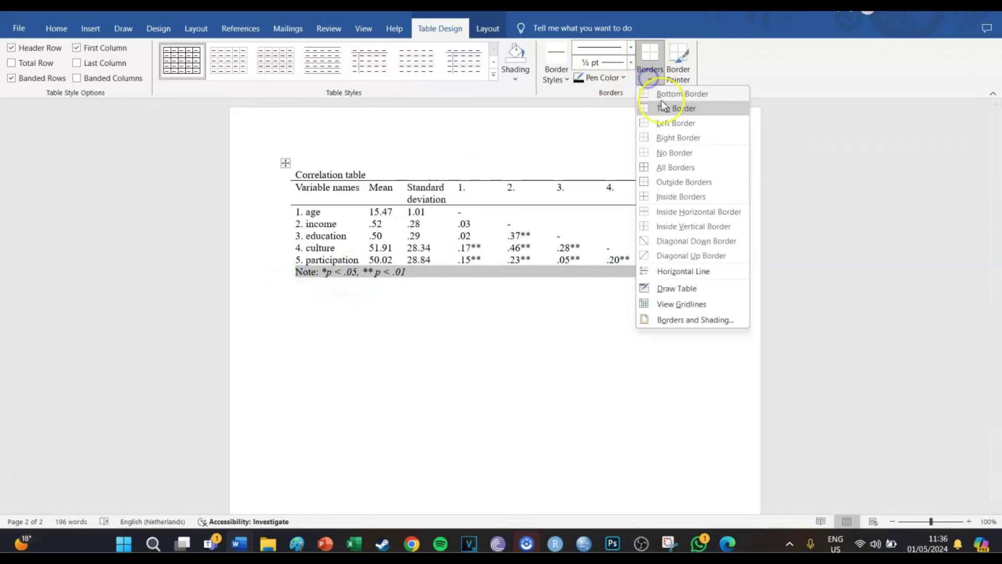
left_click(665, 107)
left_click(489, 238)
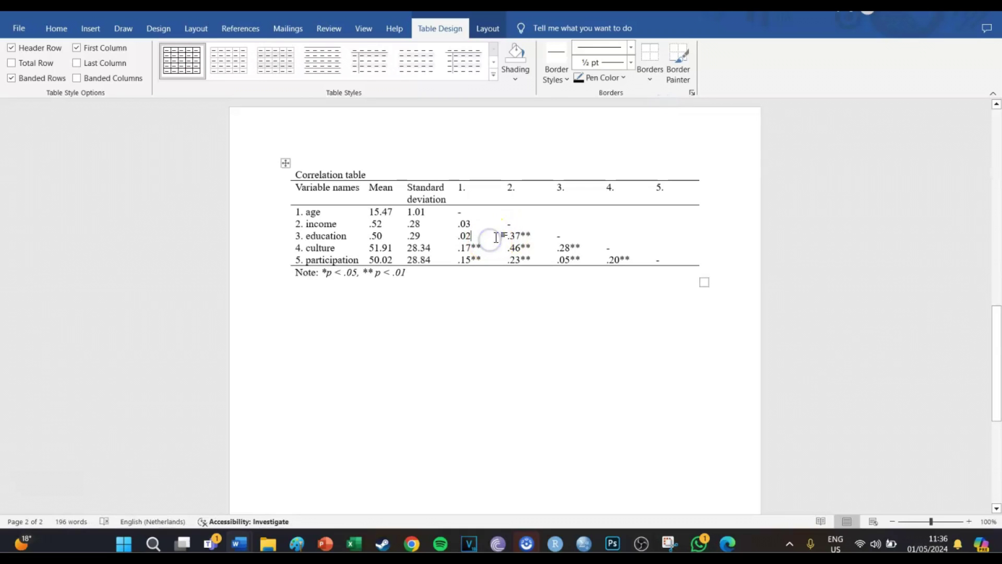
left_click(489, 273)
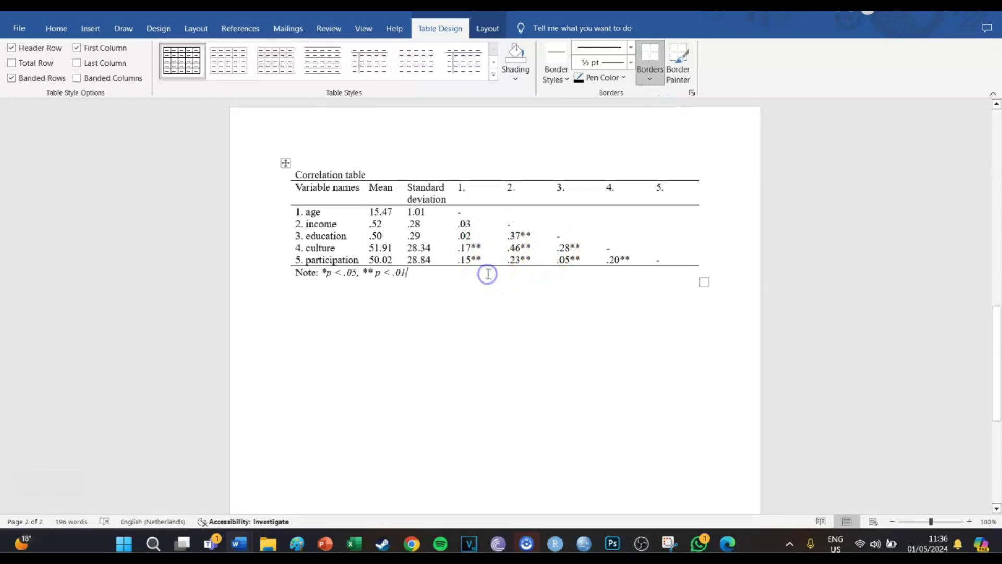
AutoFit the entire correlation table to its contents.
left_click(286, 164)
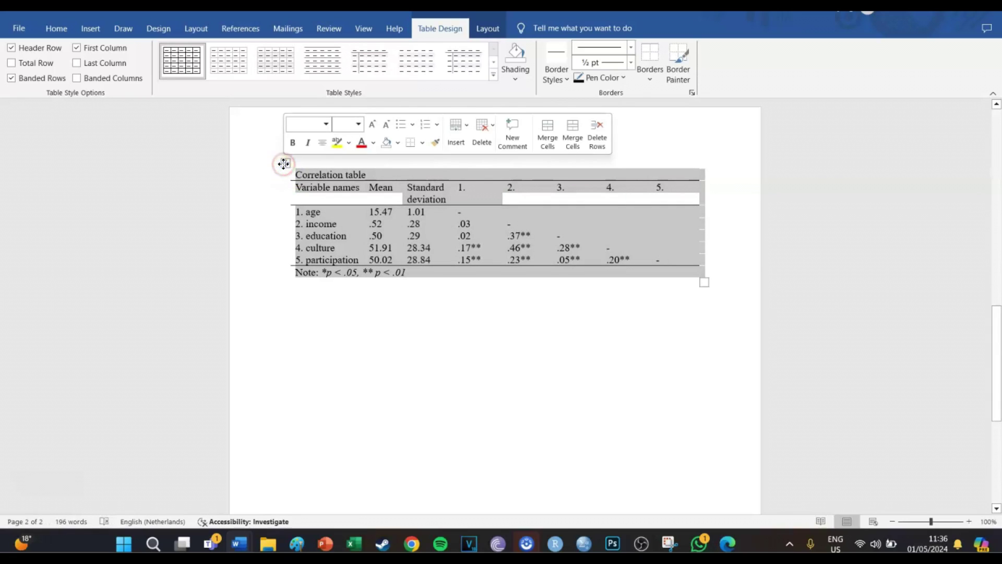
right_click(284, 165)
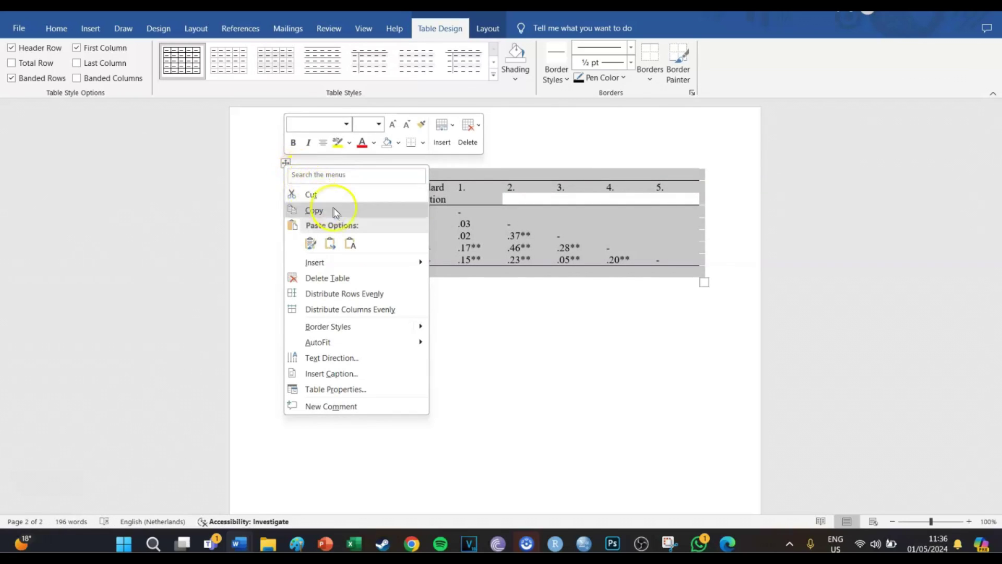
mouse_move(369, 344)
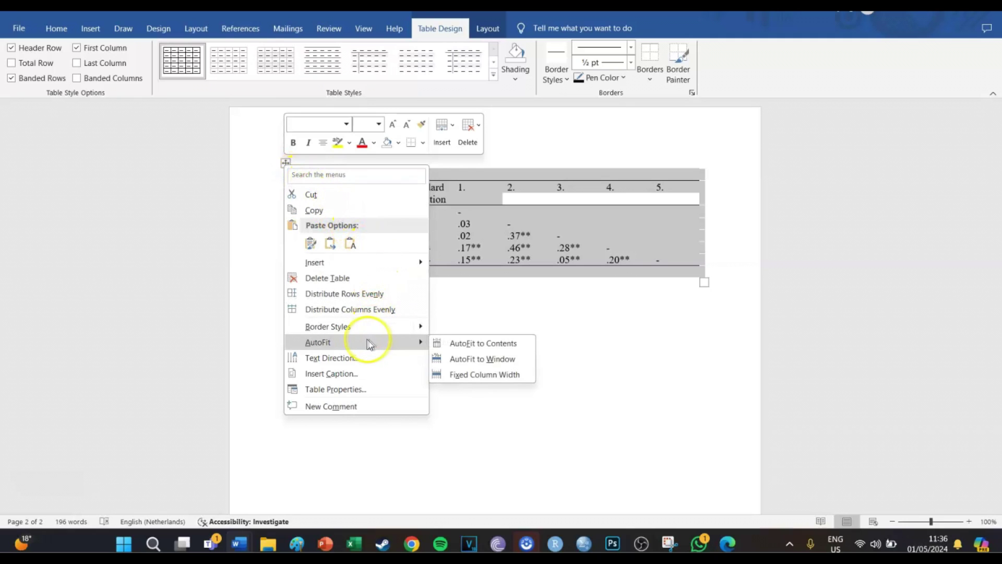
left_click(455, 343)
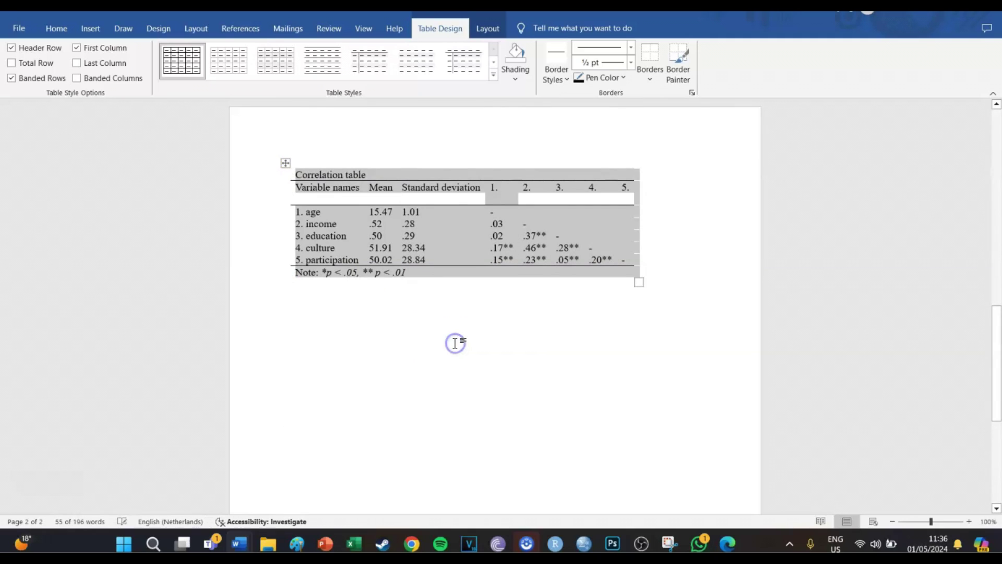
left_click(457, 295)
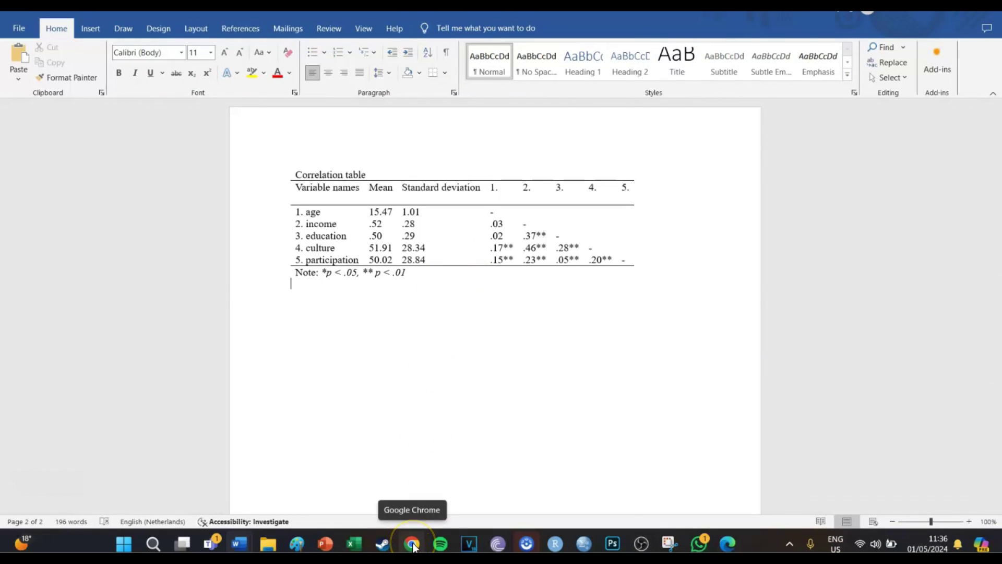
Switch to the Edge browser and examine the sample correlation table on the APA Style page, including its column headings and notes.
left_click(730, 543)
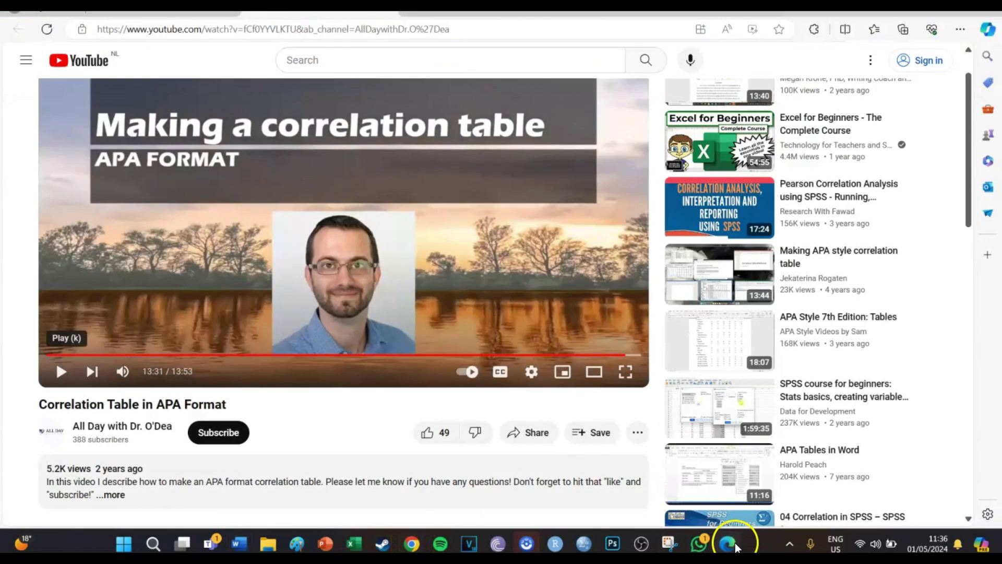
left_click(157, 7)
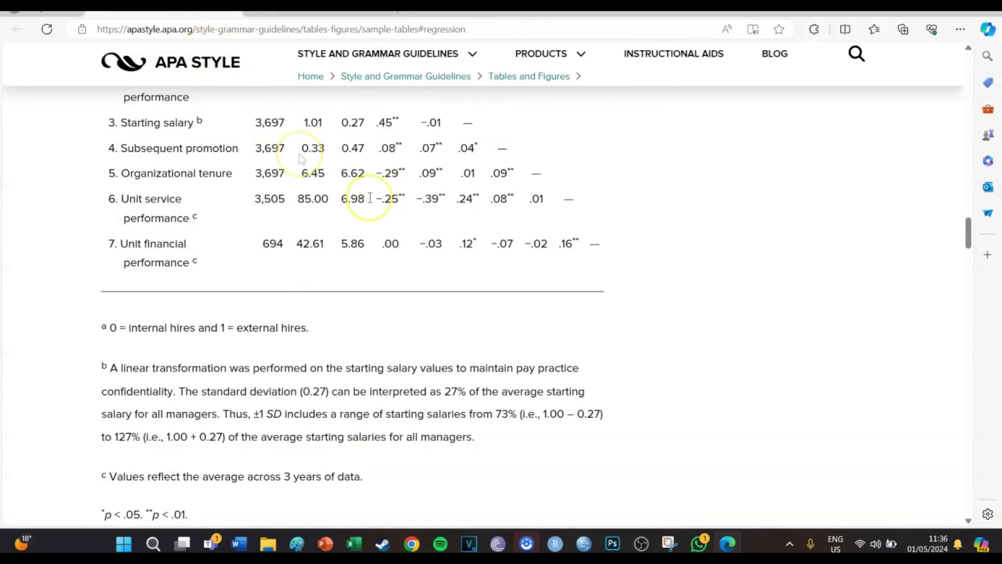
scroll(368, 197, "up", 6)
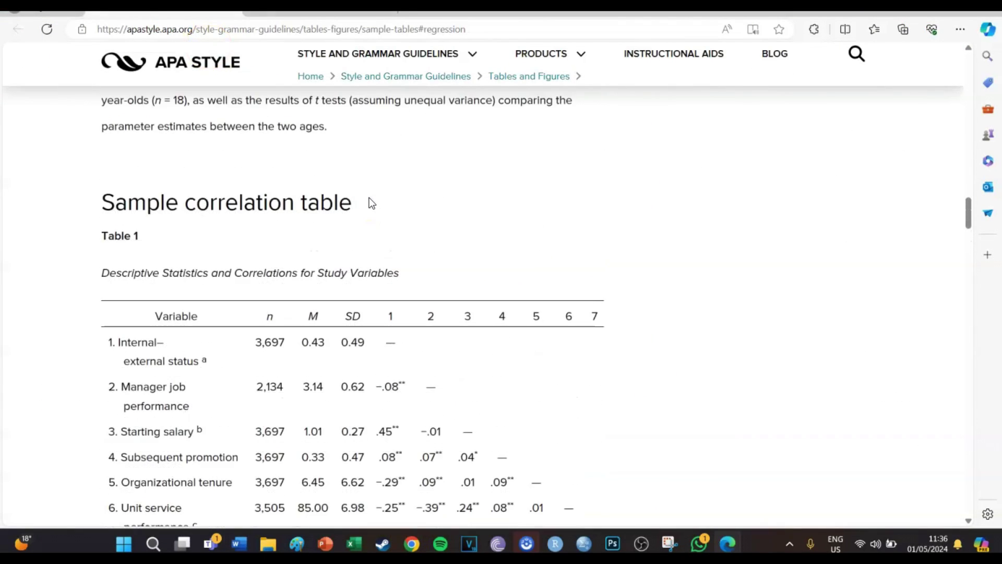
scroll(369, 198, "down", 1)
scroll(369, 198, "down", 1)
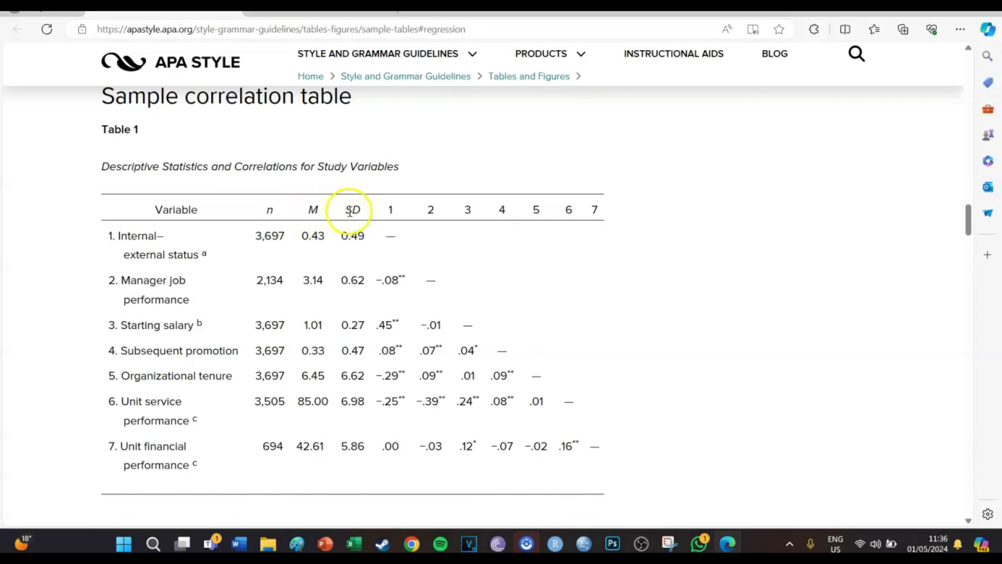
scroll(352, 211, "down", 3)
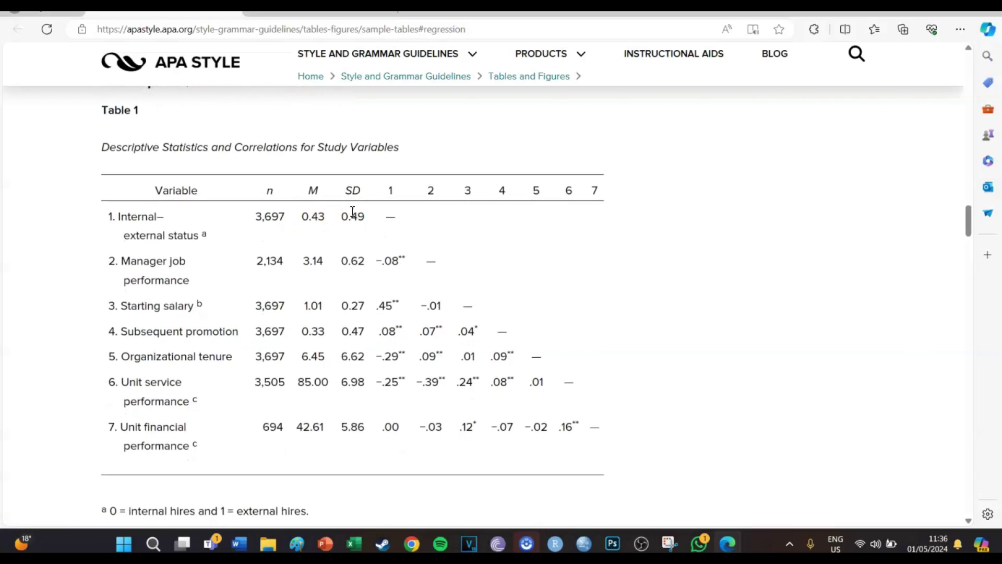
scroll(352, 211, "down", 1)
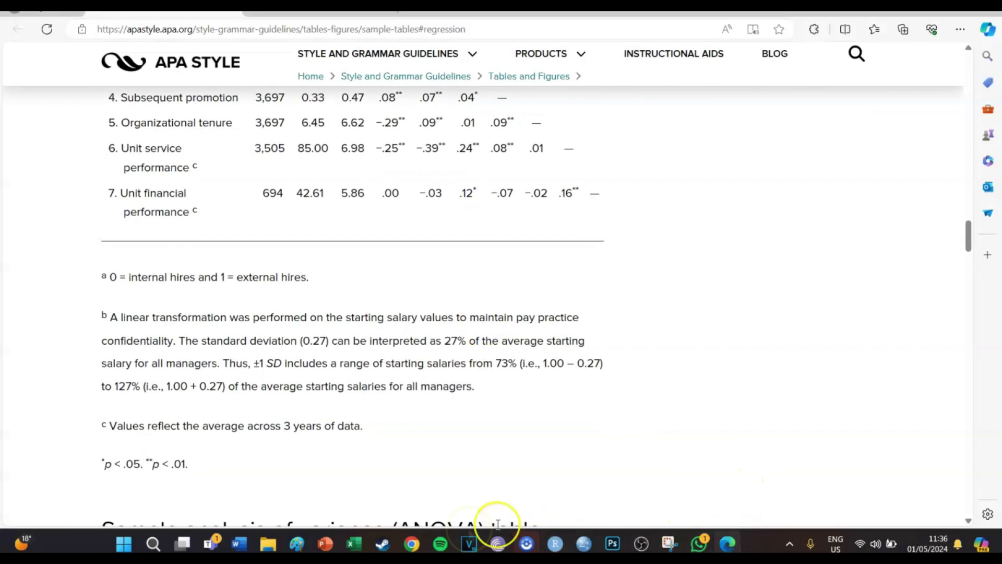
Switch back to Document1 in Word and replace the heading "Standard deviation" with "SD" in italics.
mouse_move(241, 546)
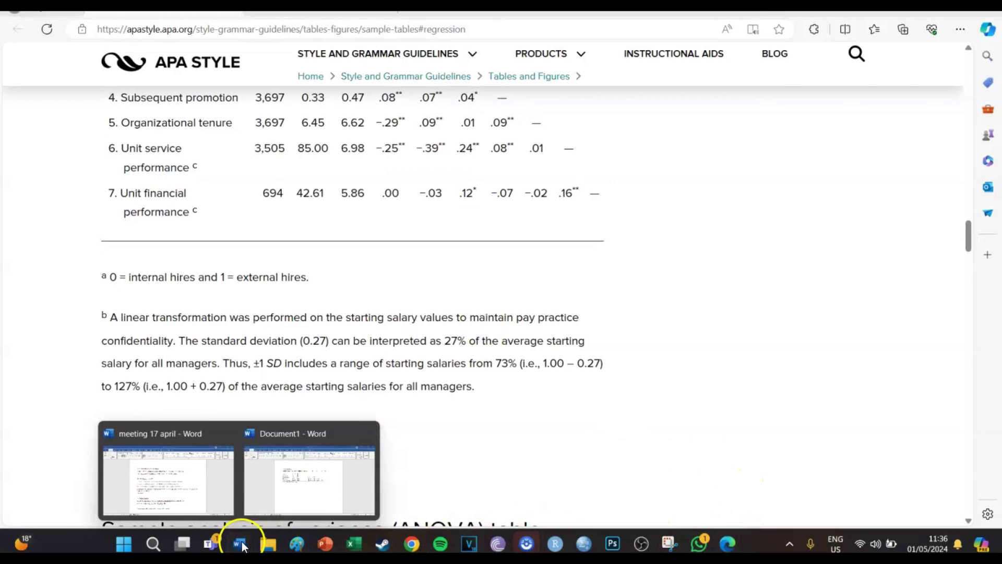
left_click(308, 496)
left_click(398, 189)
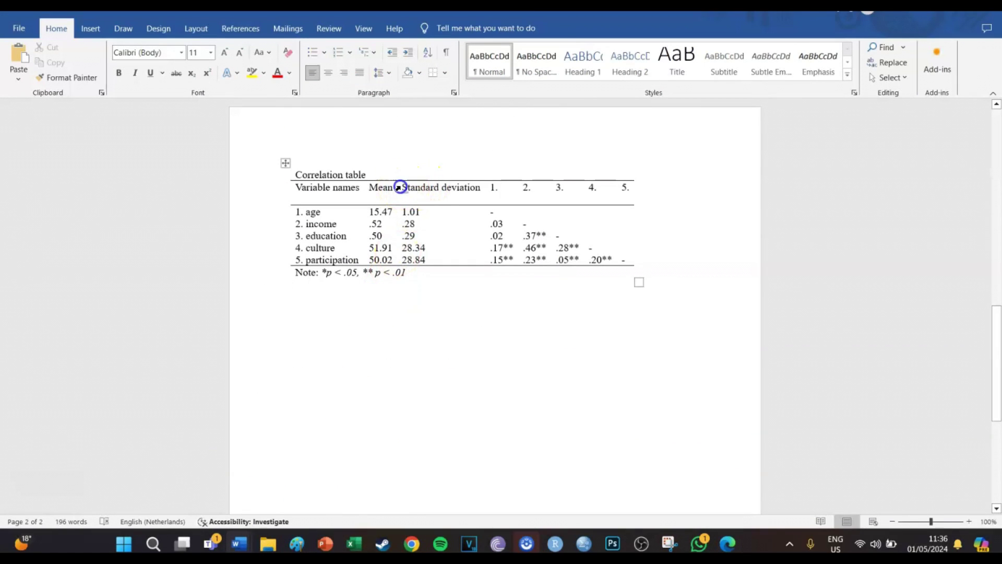
left_click(405, 188)
left_click_drag(413, 186, 454, 192)
key("BackSpace")
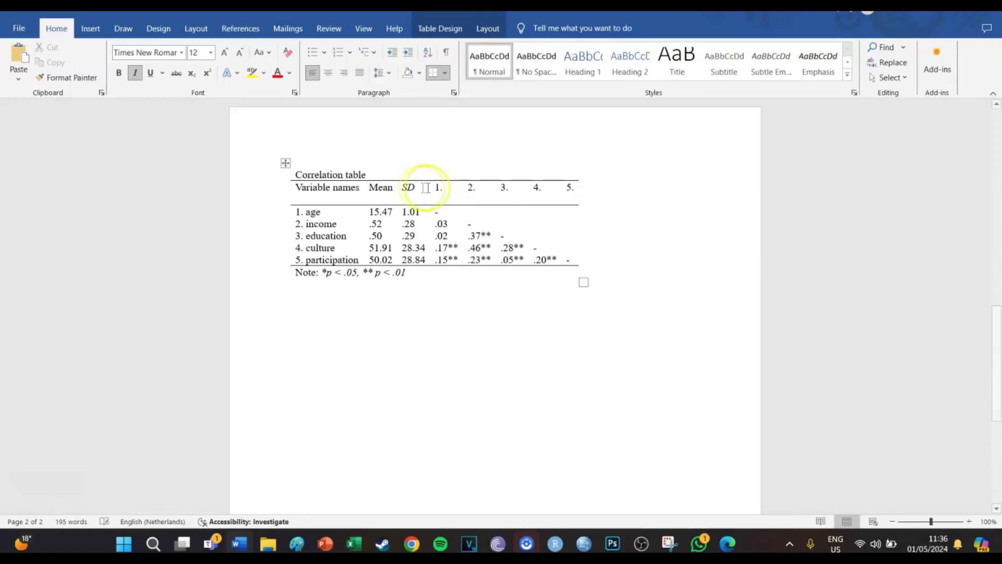
Replace the heading "Mean" in the table's header row with its abbreviation.
left_click_drag(393, 187, 365, 188)
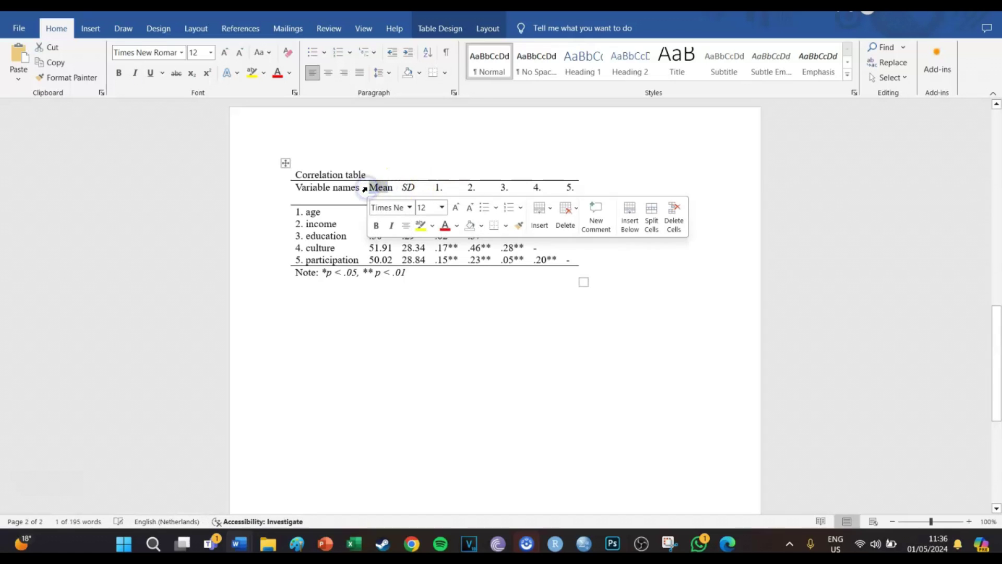
key("BackSpace")
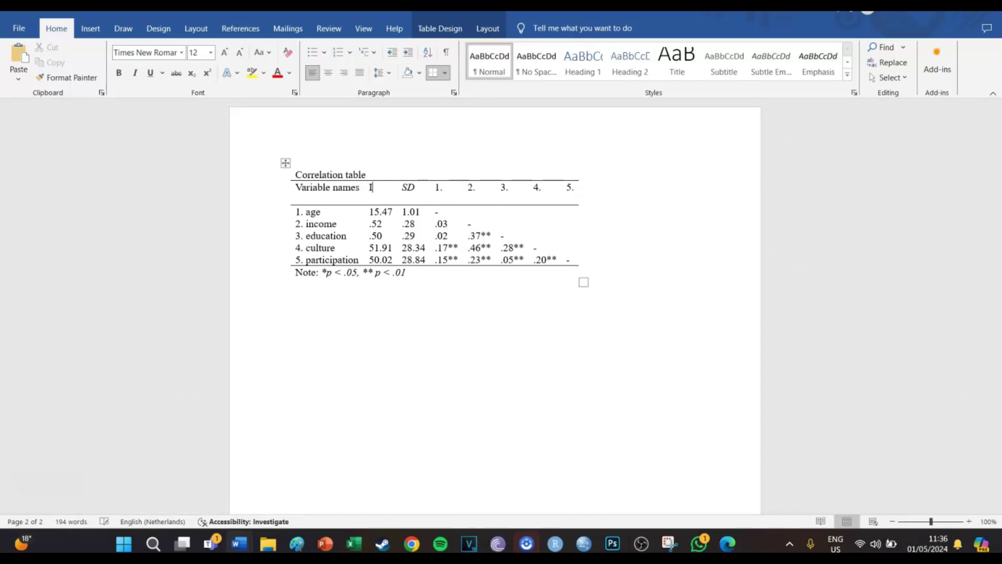